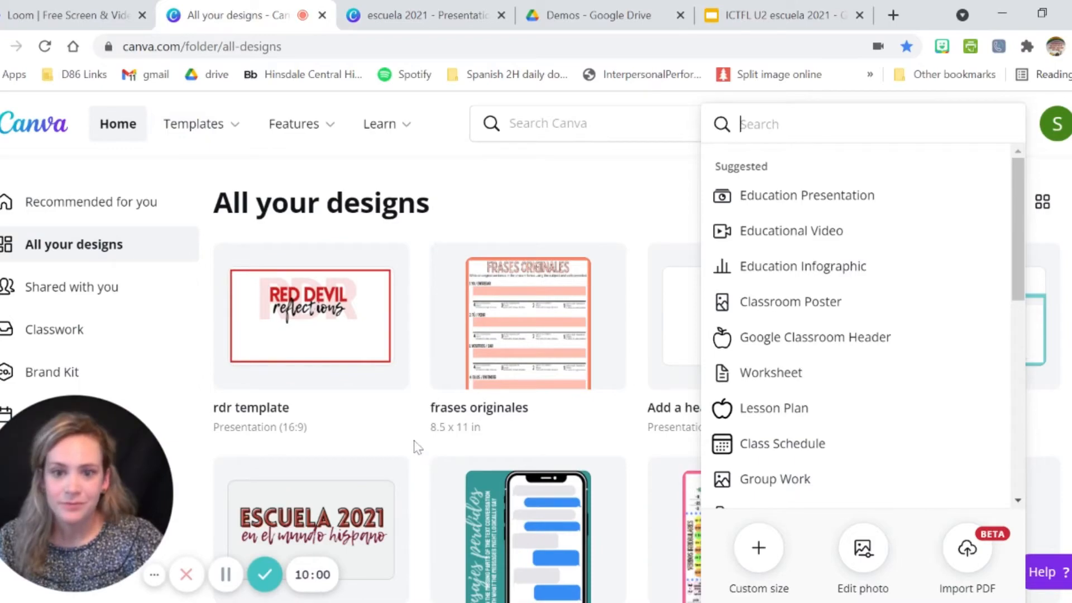
# Open the existing 100 x 100 px pin design "a" from all designs, then return to the designs list
pyautogui.click(411, 443)
pyautogui.scroll(-2, 413, 447)
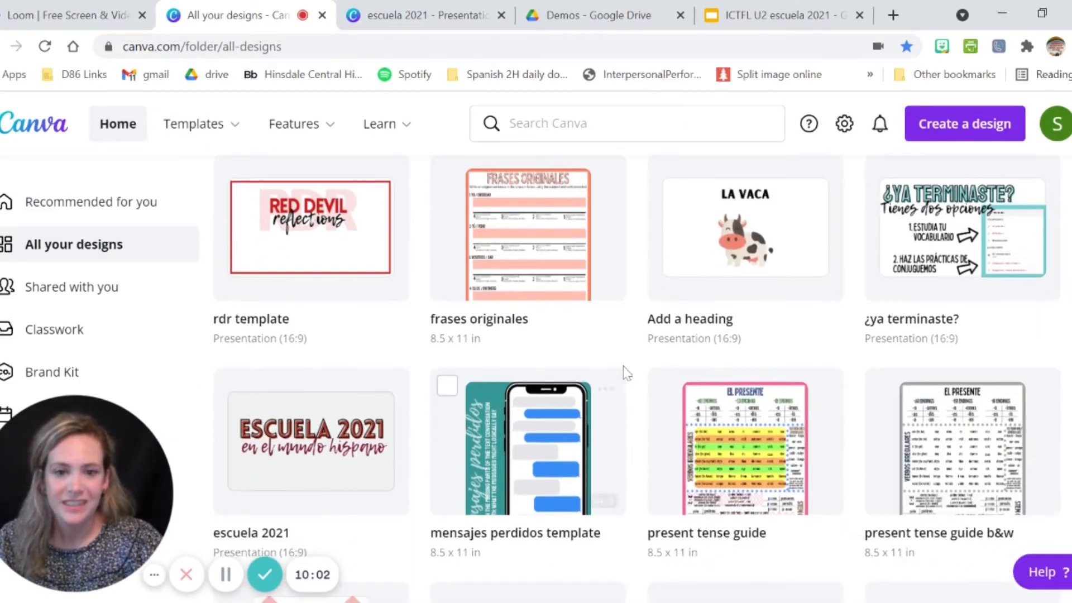
pyautogui.scroll(-10, 534, 402)
pyautogui.click(532, 357)
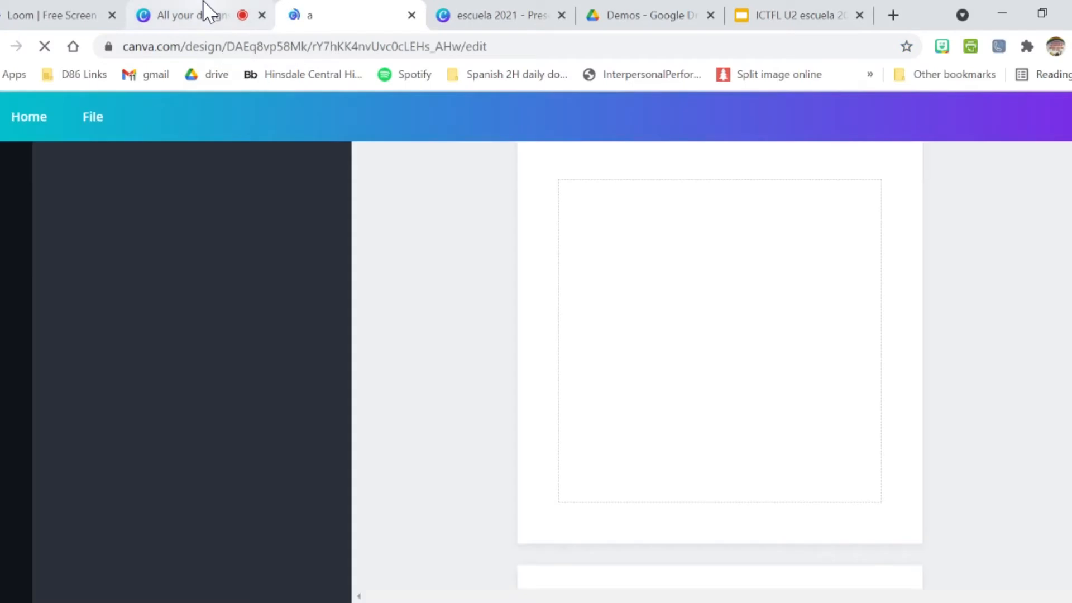
pyautogui.click(210, 11)
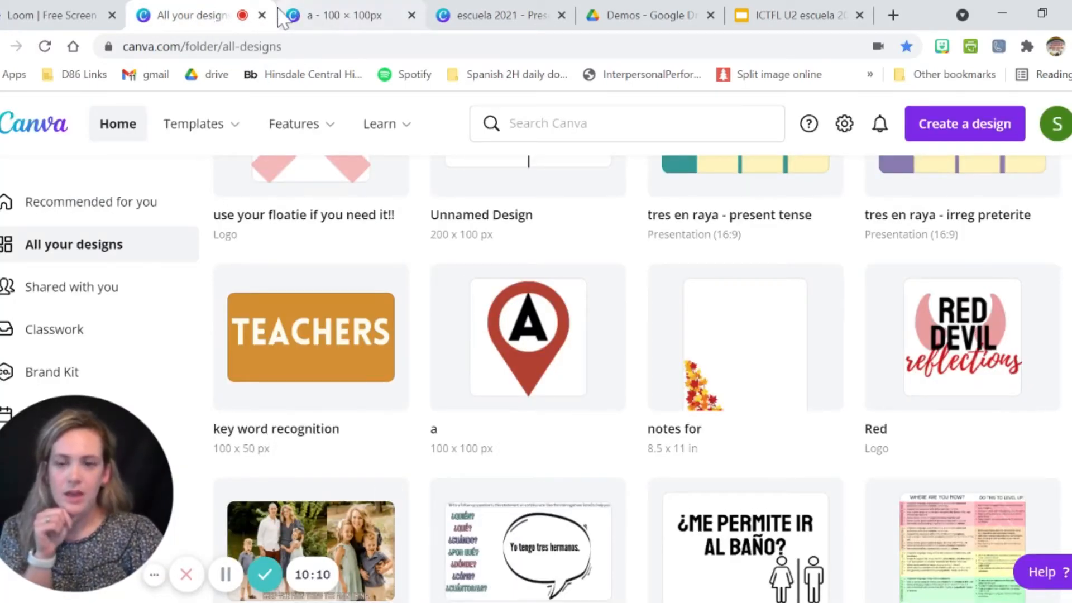
# Create a new custom-size design of 100 x 100 px and close the old design "a"
pyautogui.click(979, 124)
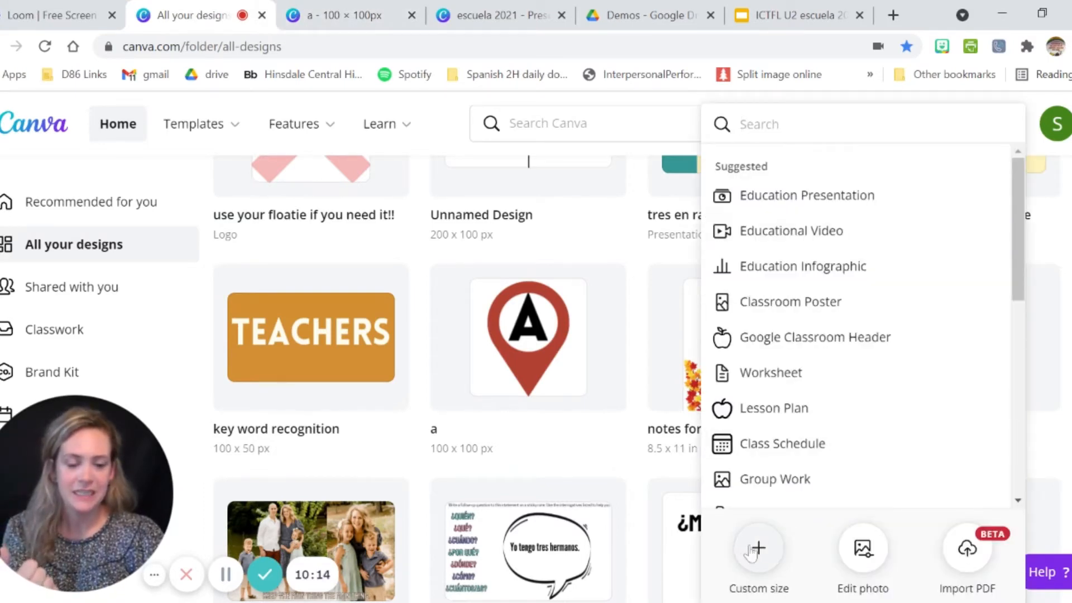
pyautogui.click(752, 552)
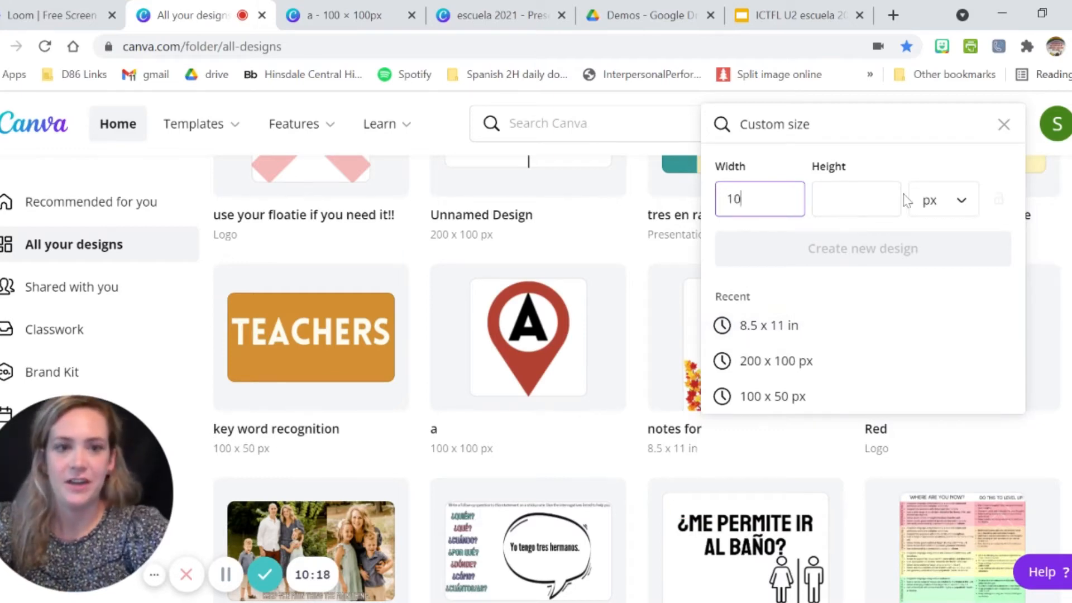
pyautogui.press('Tab')
pyautogui.write('10')
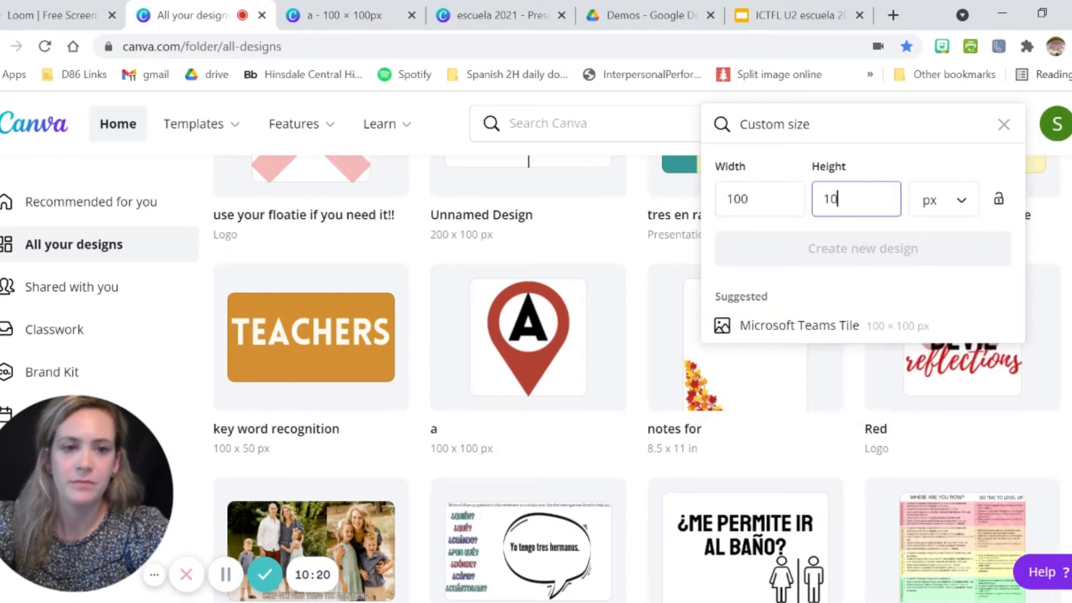
pyautogui.write('0')
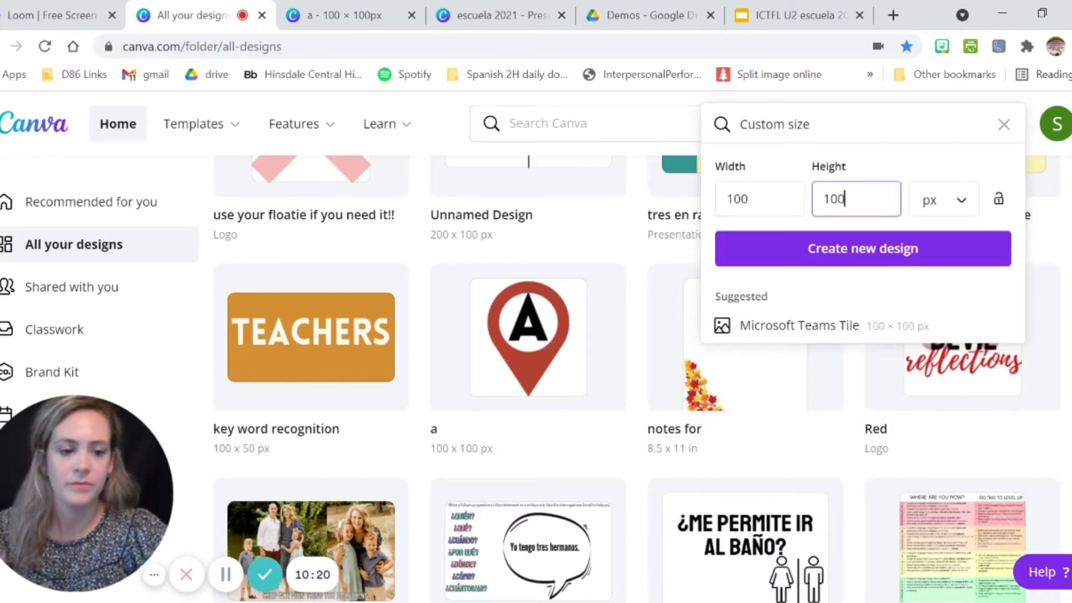
pyautogui.click(871, 258)
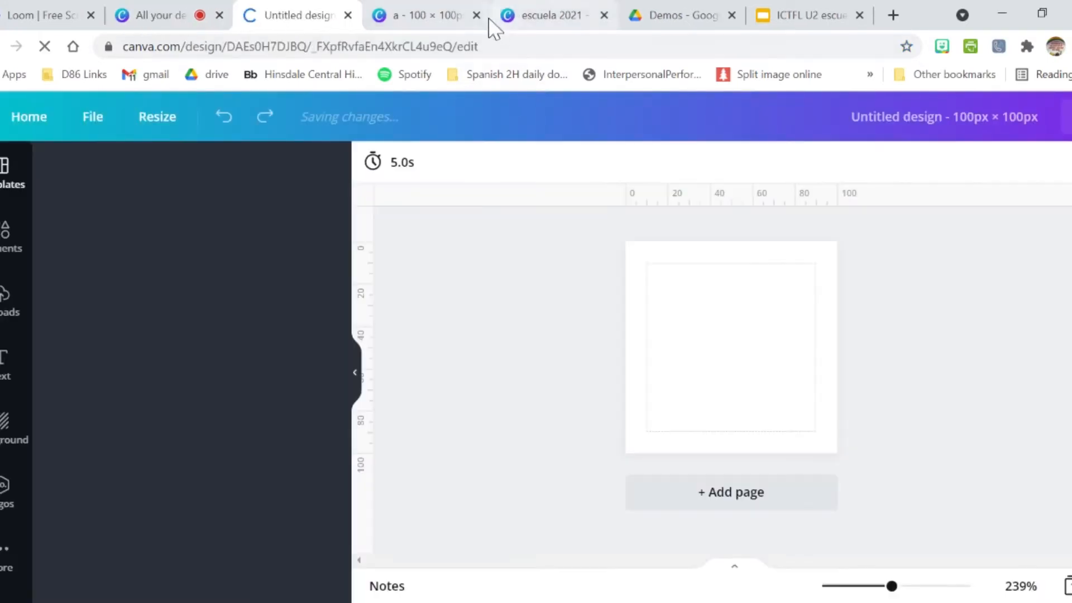
pyautogui.click(476, 15)
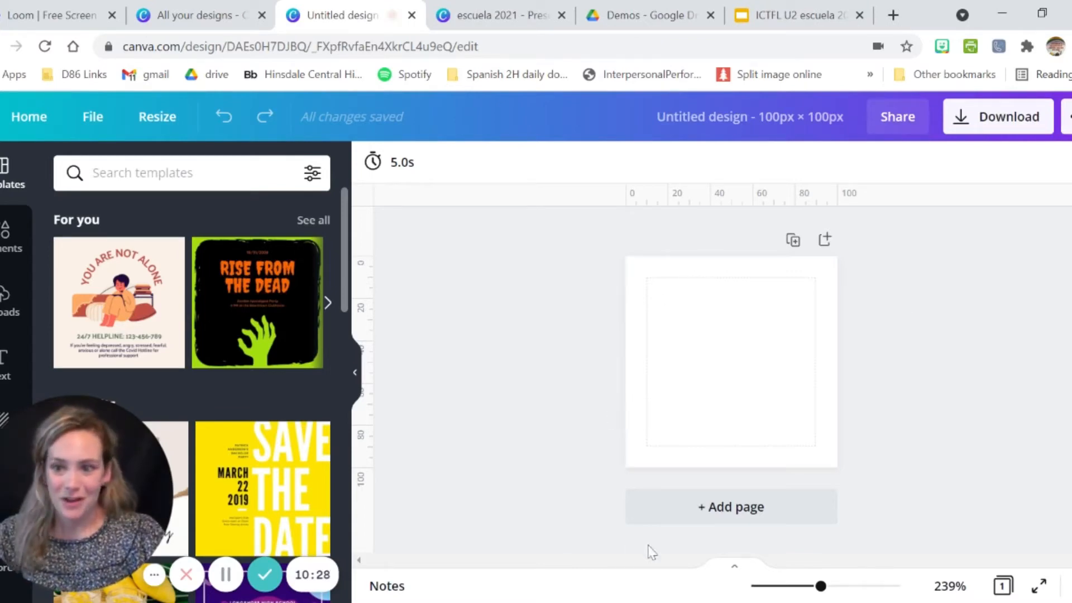
# Search the elements for "pin" and add the red map pin with the white circle to the page
pyautogui.click(12, 237)
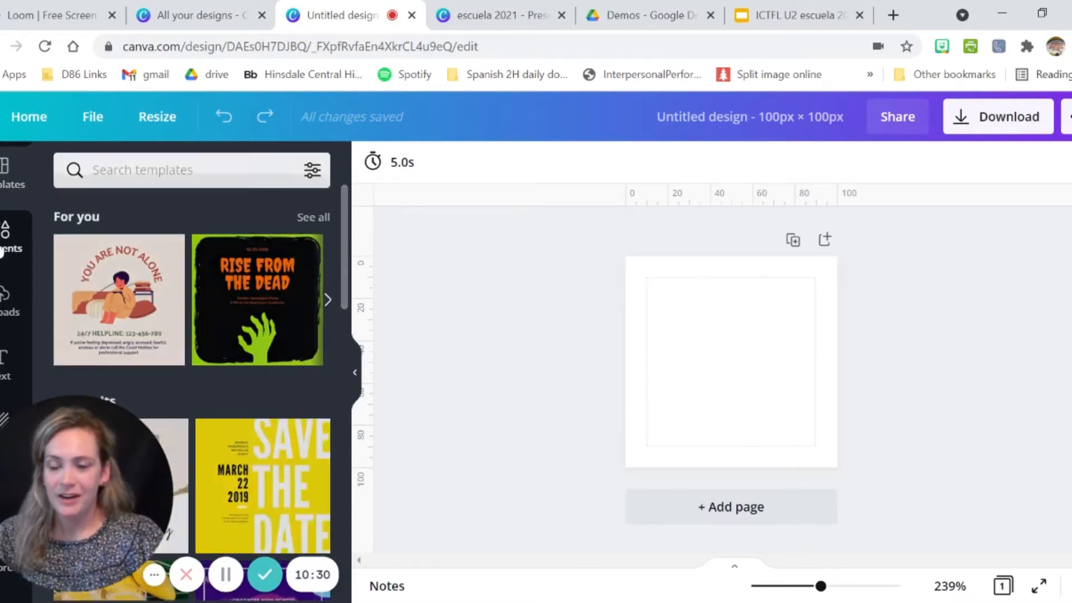
pyautogui.click(192, 173)
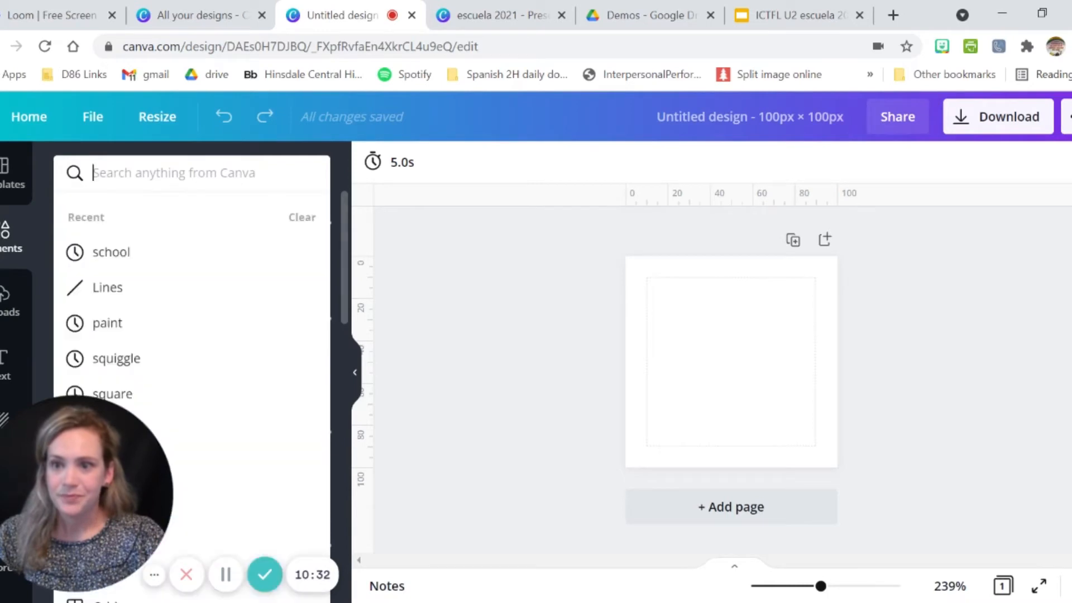
pyautogui.write('pin')
pyautogui.press('Return')
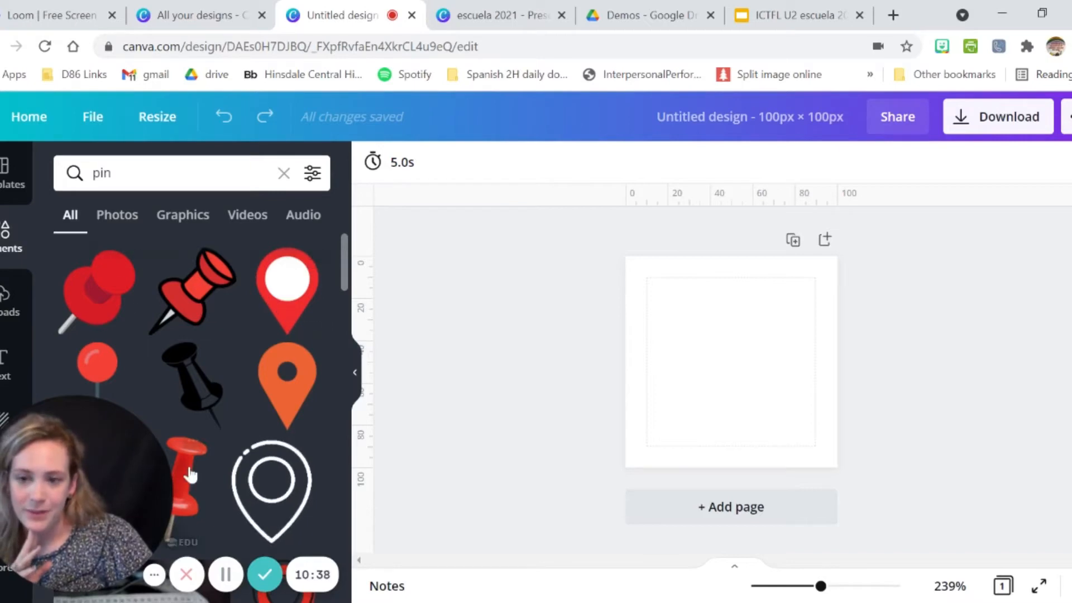
pyautogui.click(270, 304)
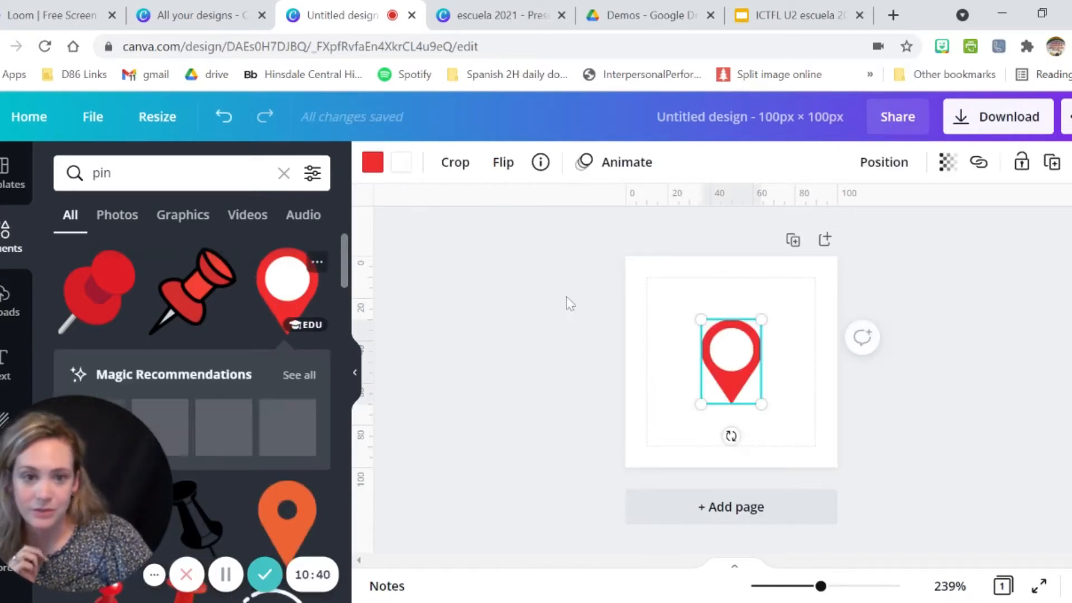
# Enlarge the map pin to about 71 x 100 px so it fills the page height, centred
pyautogui.moveTo(698, 322); pyautogui.dragTo(648, 261)
pyautogui.moveTo(766, 406); pyautogui.dragTo(814, 463)
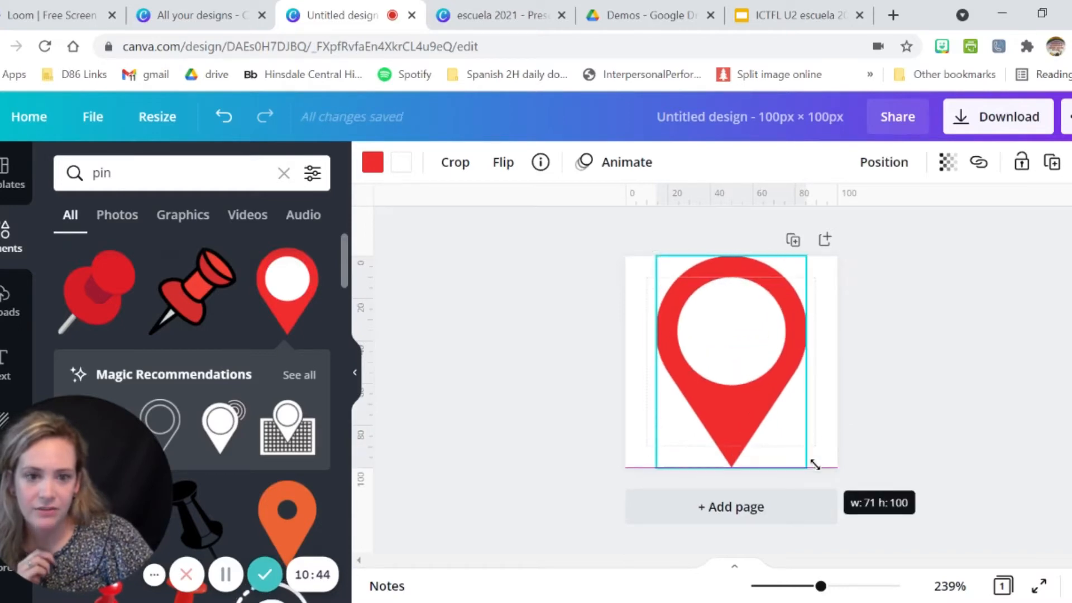
pyautogui.click(947, 387)
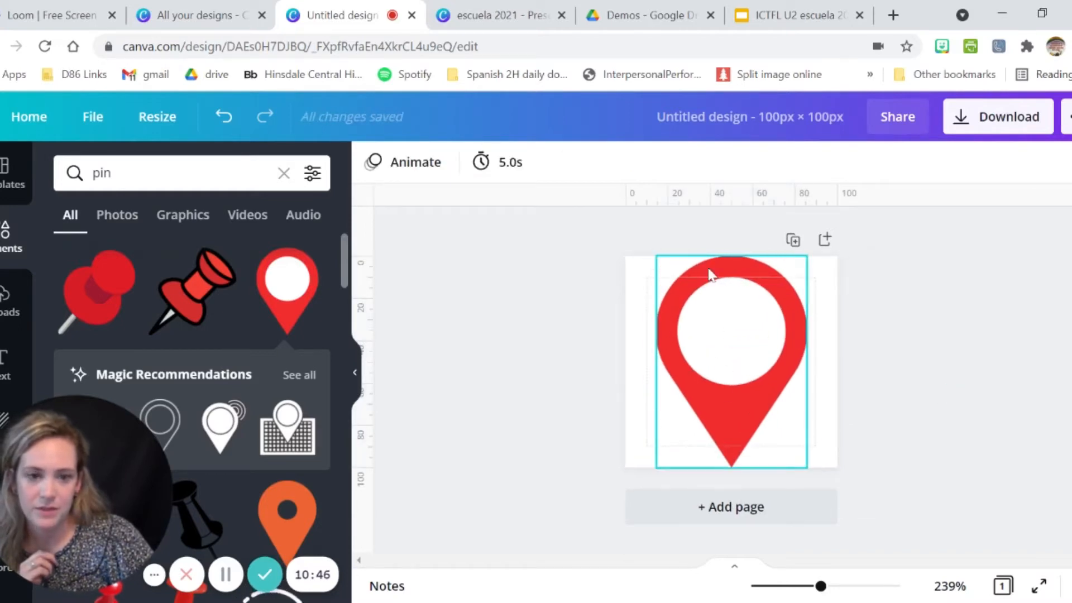
# Recolour the red part of the map pin with the dark teal of the Fondant Art palette
pyautogui.click(685, 364)
pyautogui.click(373, 162)
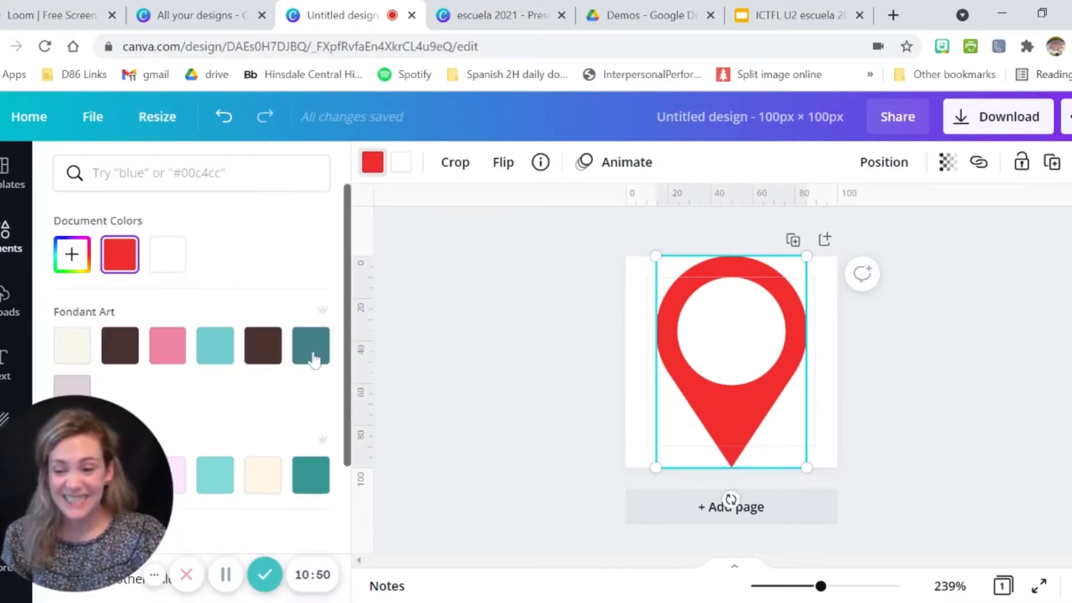
pyautogui.scroll(-3, 314, 359)
pyautogui.scroll(3, 259, 313)
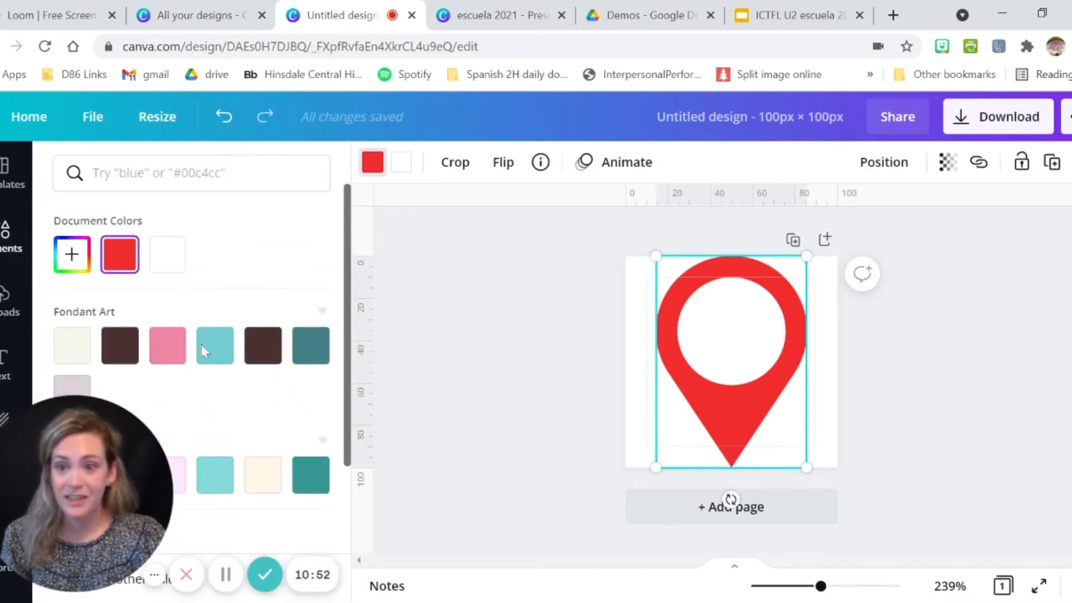
pyautogui.click(309, 349)
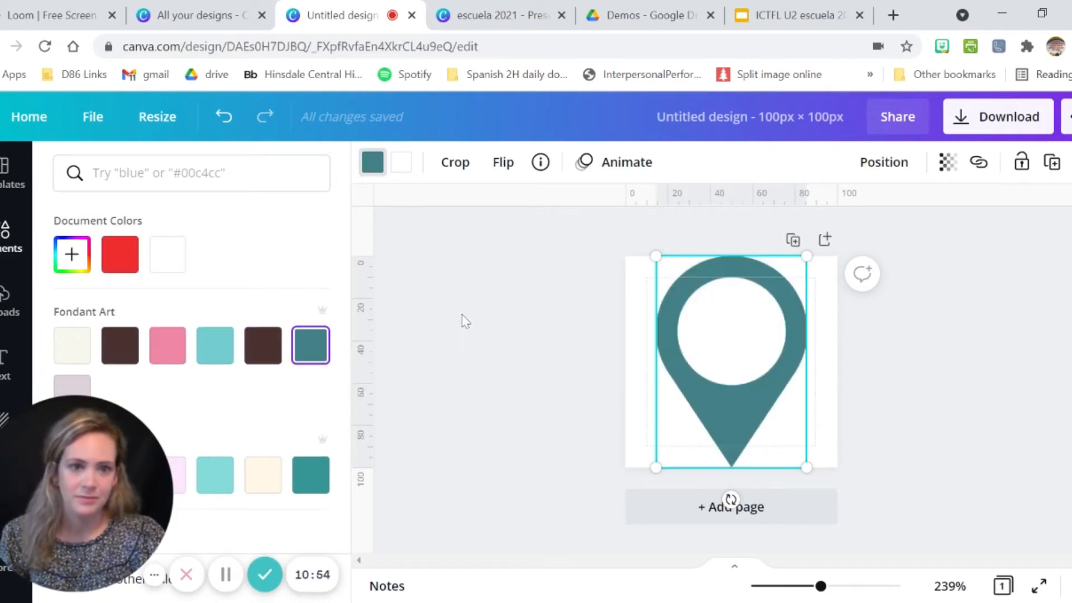
pyautogui.press('Escape')
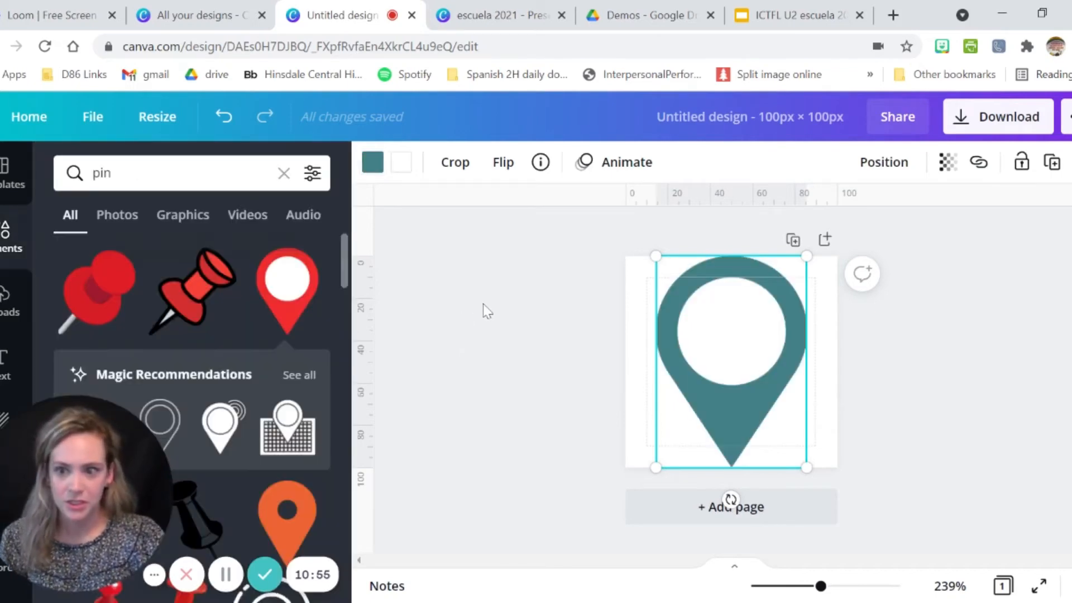
# Add a heading text box over the map pin
pyautogui.click(14, 366)
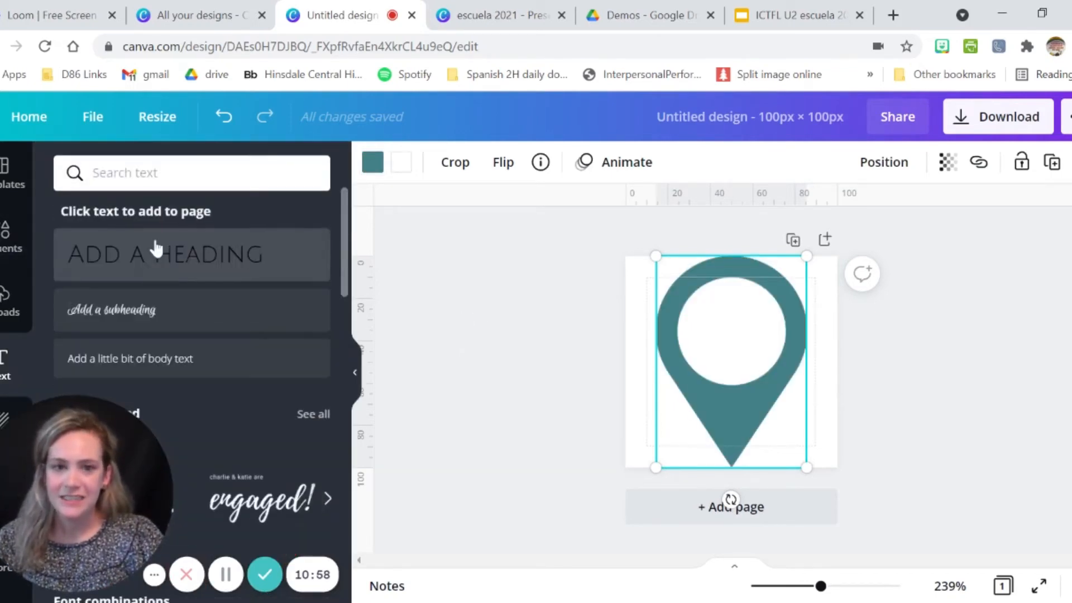
pyautogui.click(161, 274)
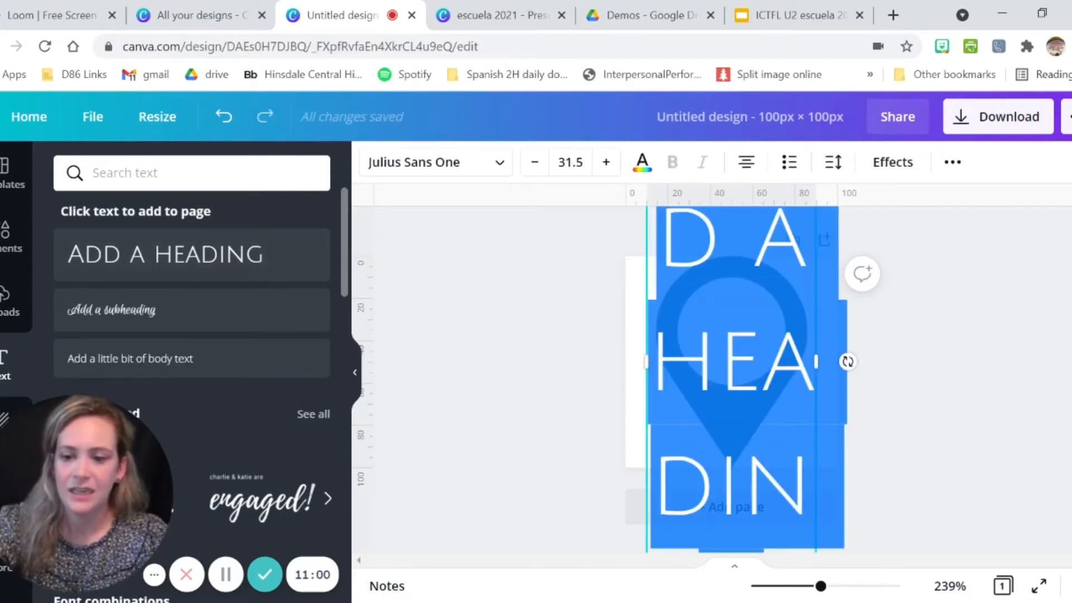
pyautogui.press('BackSpace')
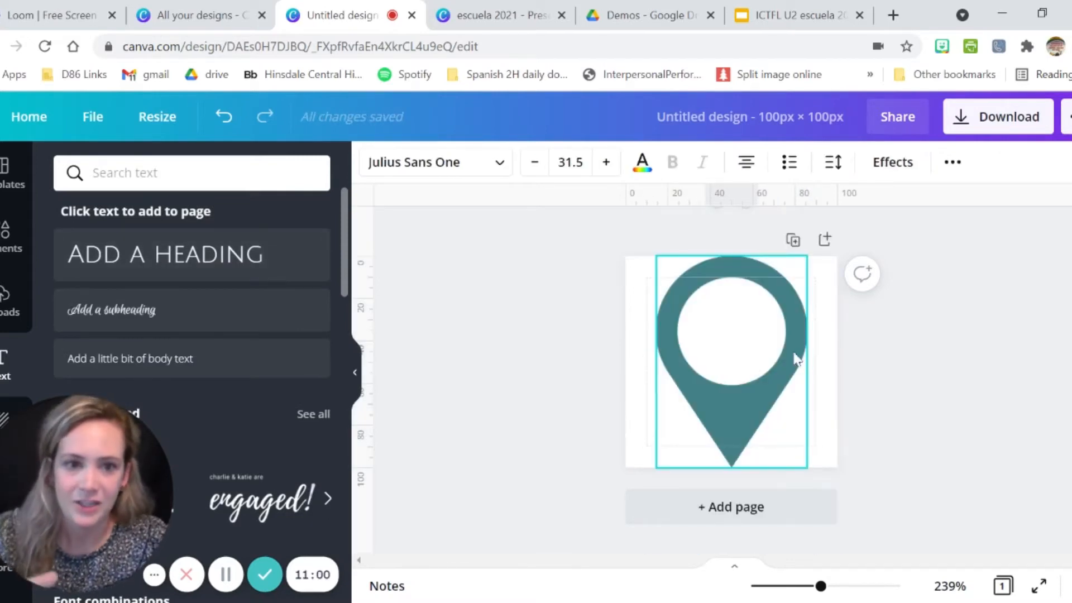
pyautogui.click(593, 294)
pyautogui.click(155, 278)
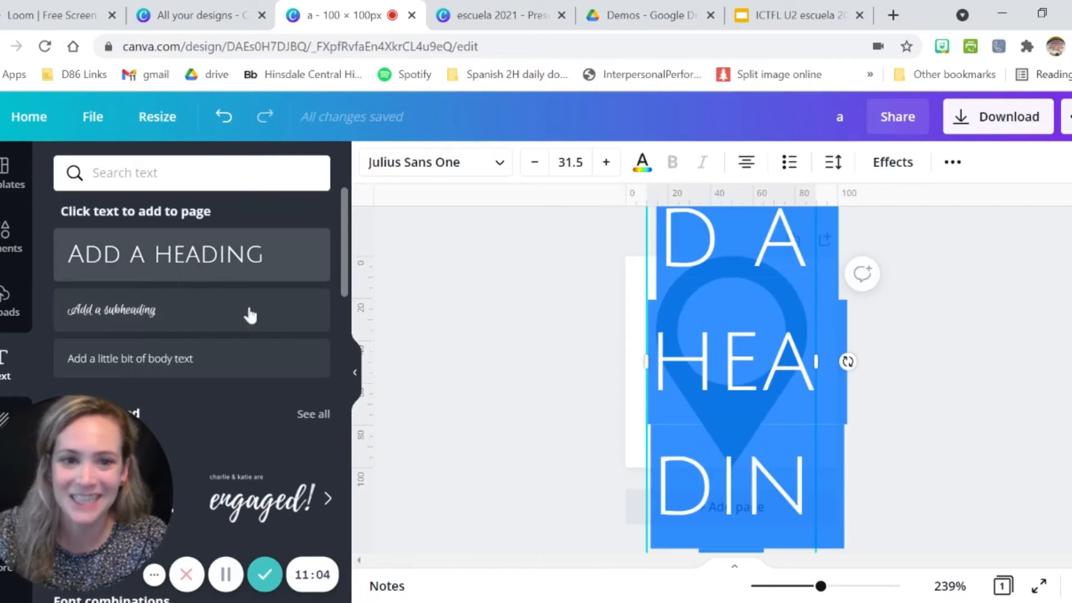
# Shrink the heading to size 15.5 and replace its text with "A", placed inside the pin's white circle
pyautogui.click(527, 167)
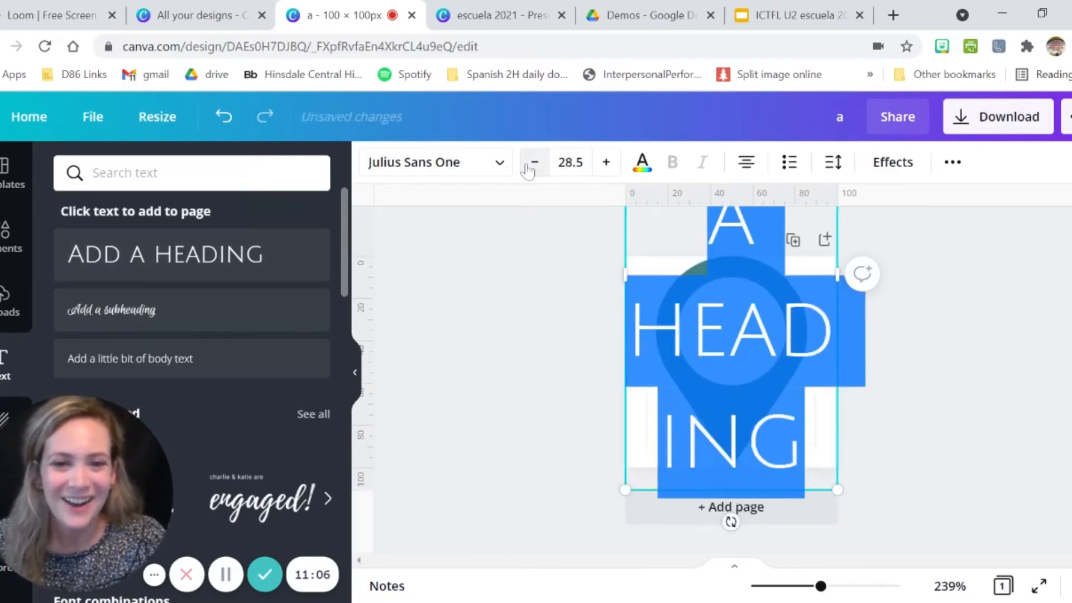
pyautogui.click(528, 166)
pyautogui.click(528, 166)
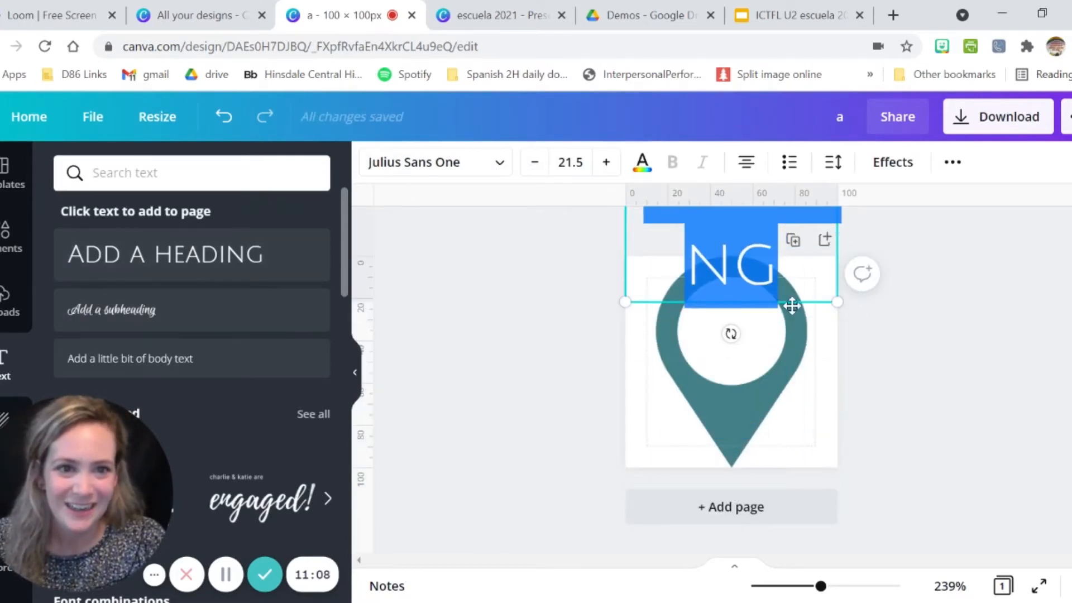
pyautogui.moveTo(795, 327); pyautogui.dragTo(796, 502)
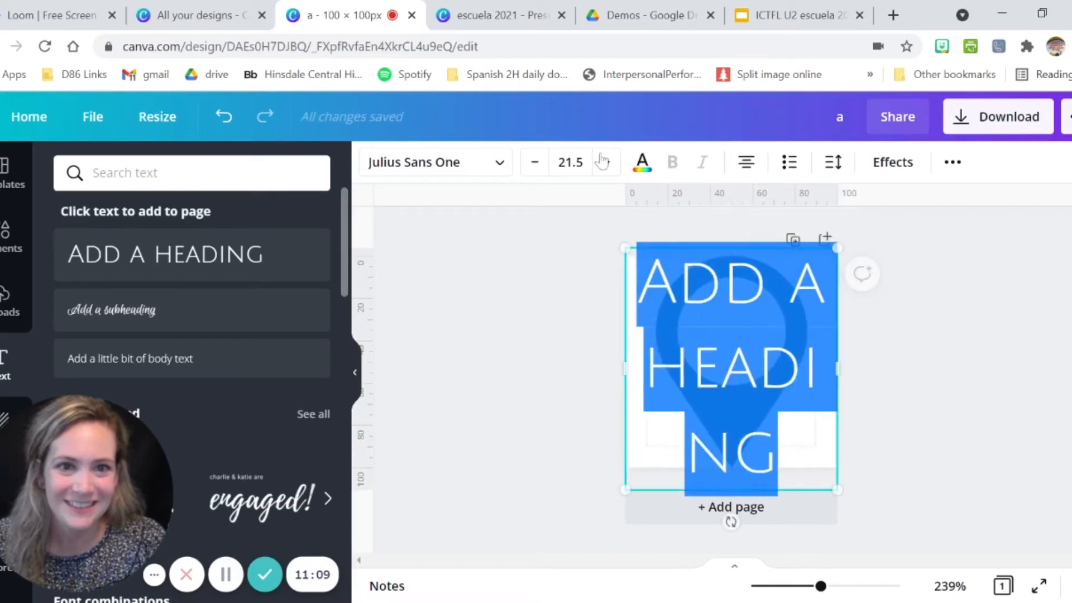
pyautogui.click(531, 164)
pyautogui.click(531, 168)
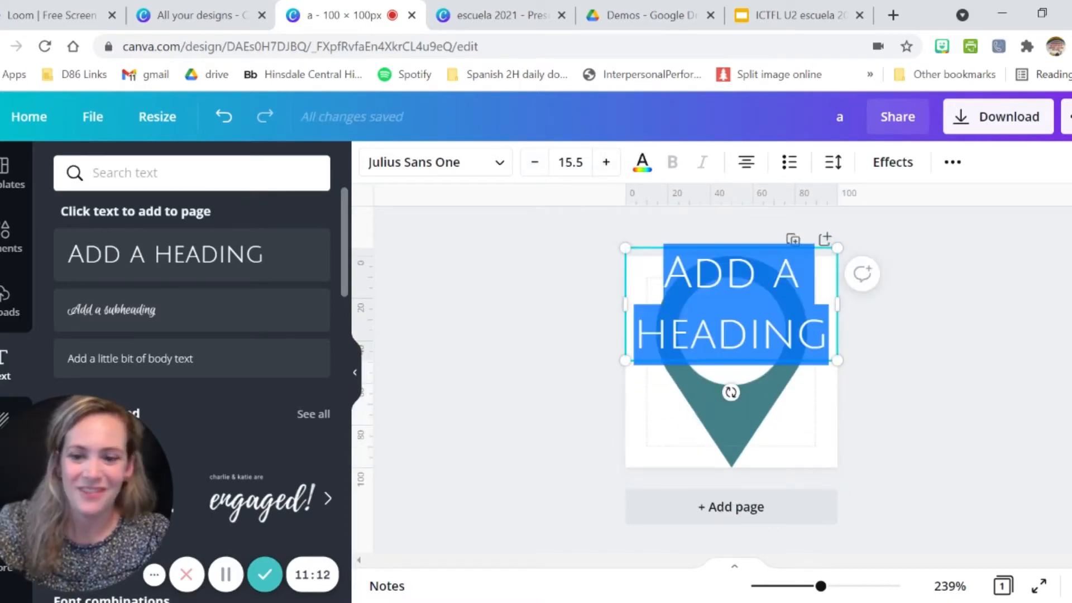
pyautogui.write('A')
pyautogui.moveTo(747, 335); pyautogui.dragTo(739, 378)
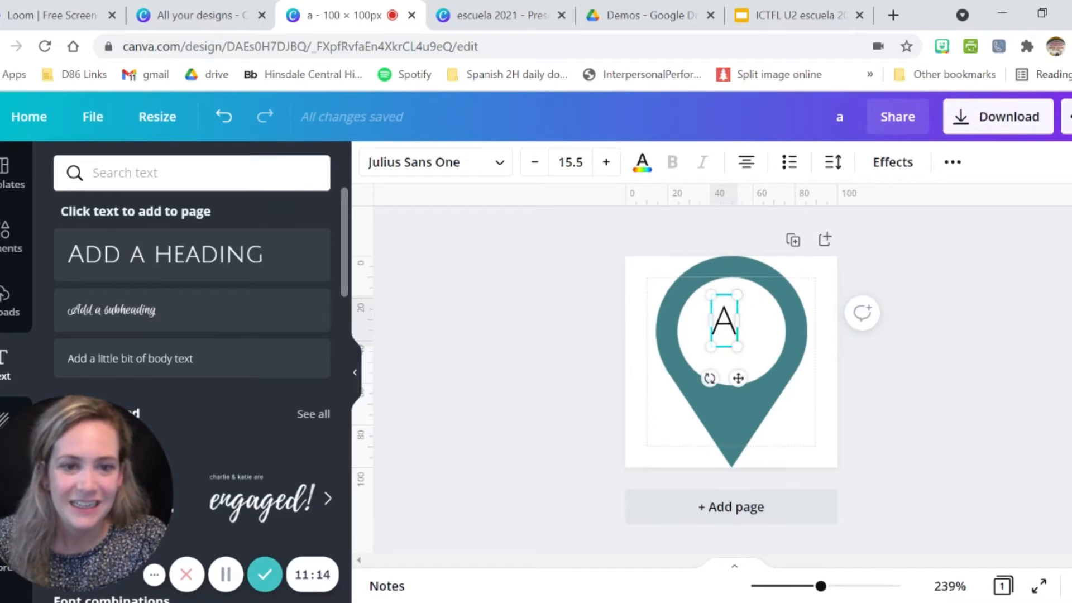
# Set the letter A to the Lovelo font at size 31.5 and centre it in the pin's white circle
pyautogui.click(492, 162)
pyautogui.click(124, 283)
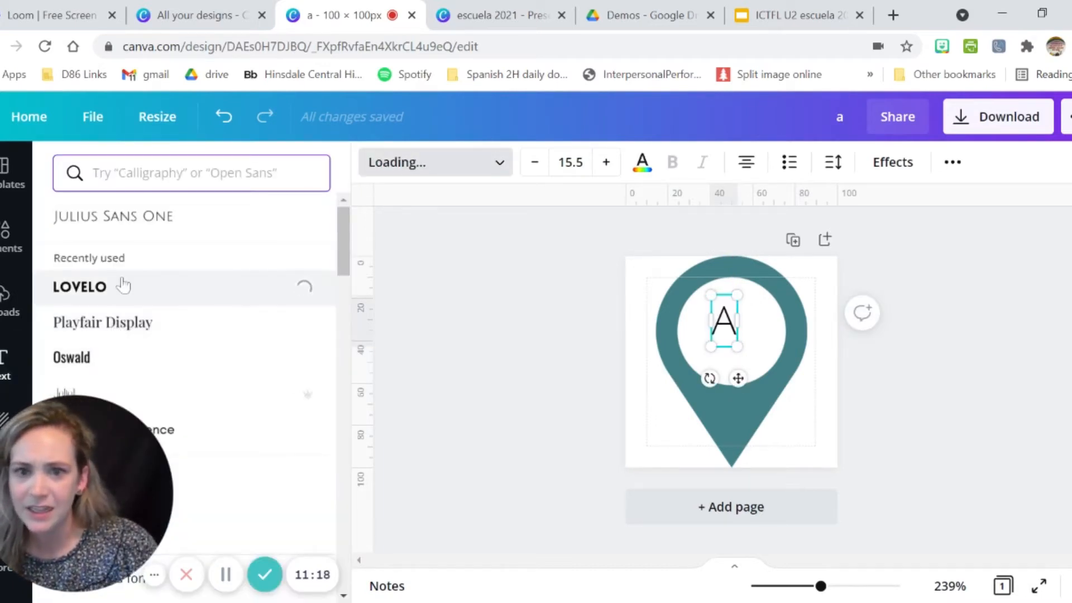
pyautogui.click(606, 162)
pyautogui.click(606, 163)
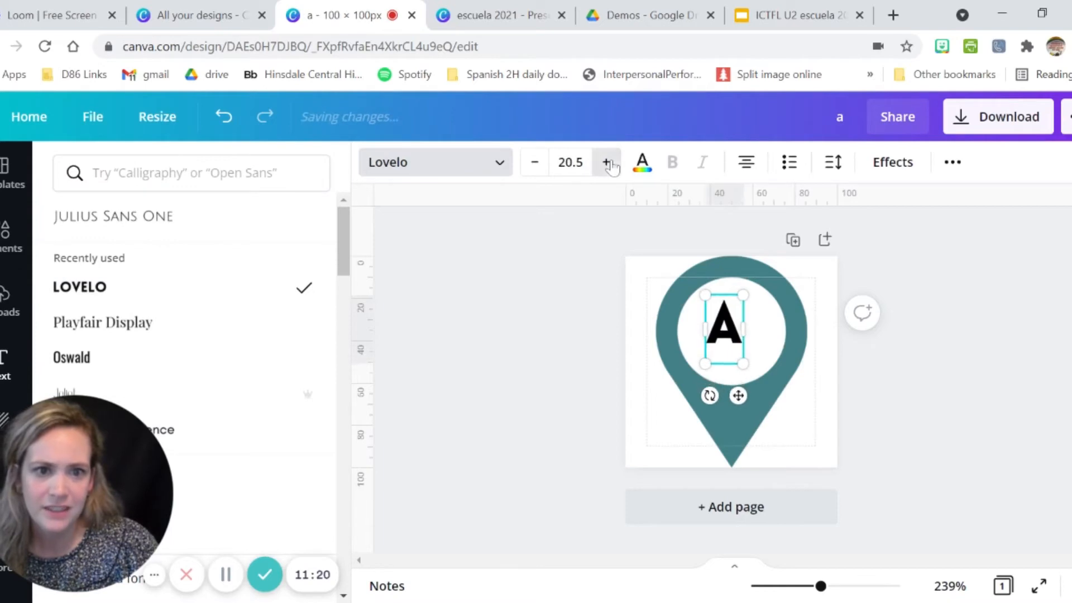
pyautogui.click(606, 162)
pyautogui.click(606, 162)
pyautogui.click(607, 163)
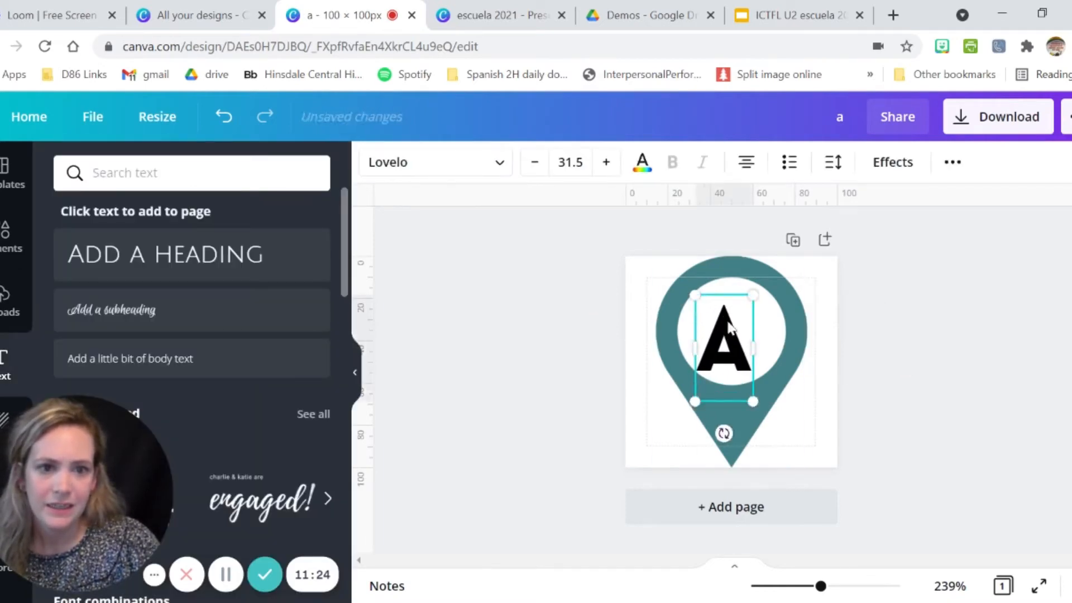
pyautogui.moveTo(721, 327); pyautogui.dragTo(728, 316)
pyautogui.click(629, 346)
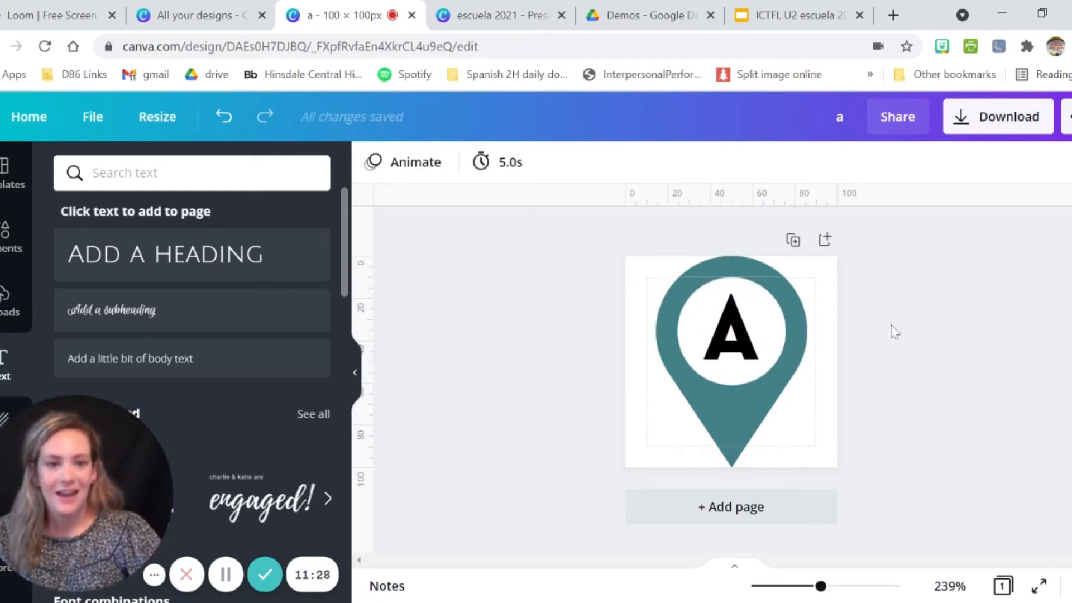
# Duplicate the pin page and change the letter on the copy to "B"
pyautogui.click(794, 241)
pyautogui.click(737, 368)
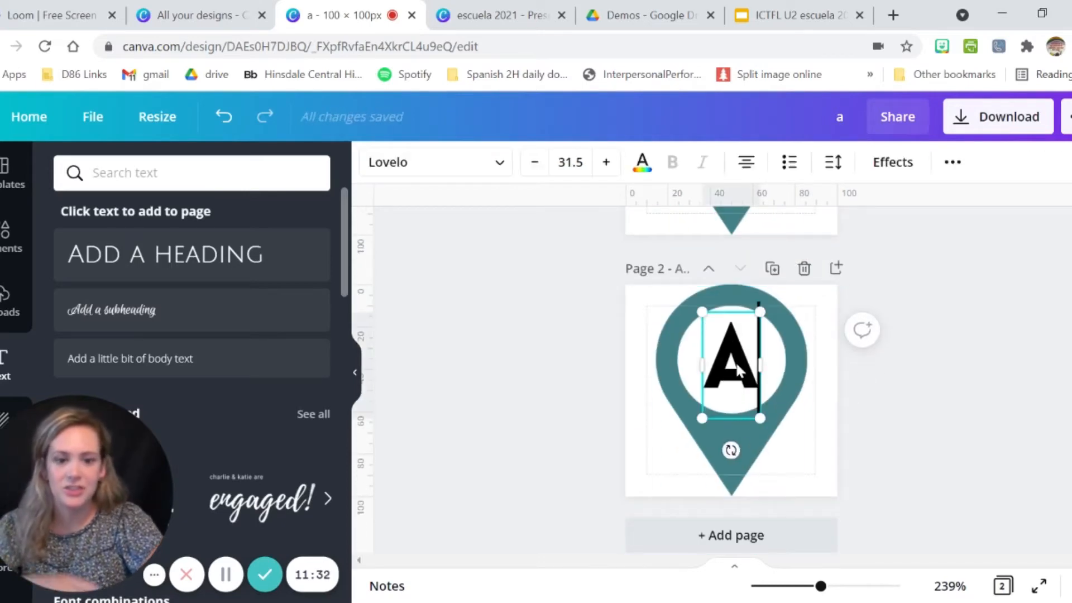
pyautogui.doubleClick(737, 369)
pyautogui.write('B')
pyautogui.click(879, 395)
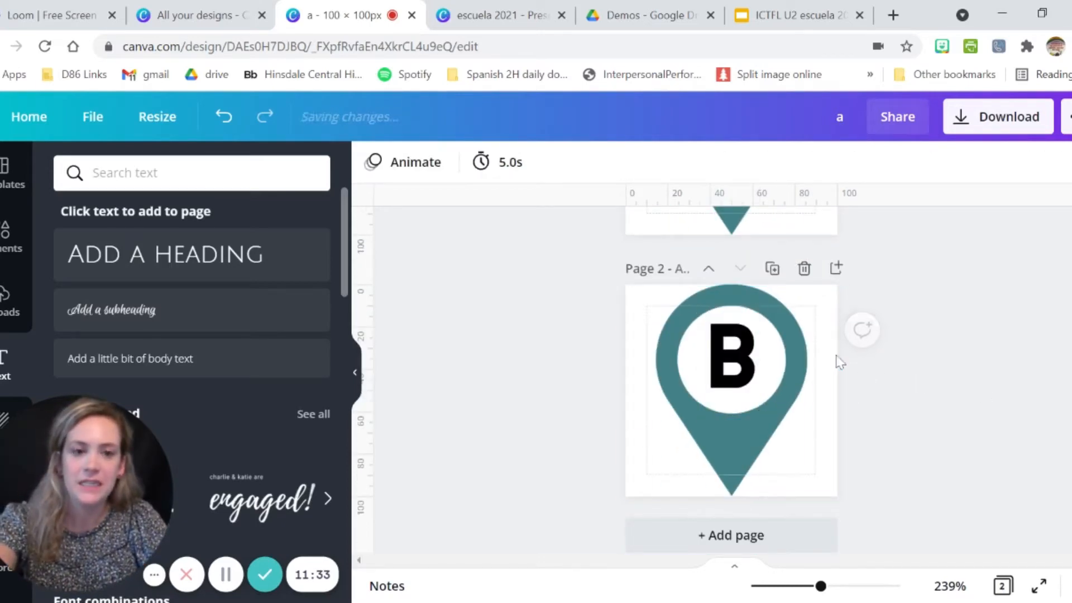
# Duplicate the B pin page and change the letter on the new page to "C"
pyautogui.click(774, 270)
pyautogui.doubleClick(732, 385)
pyautogui.write('C')
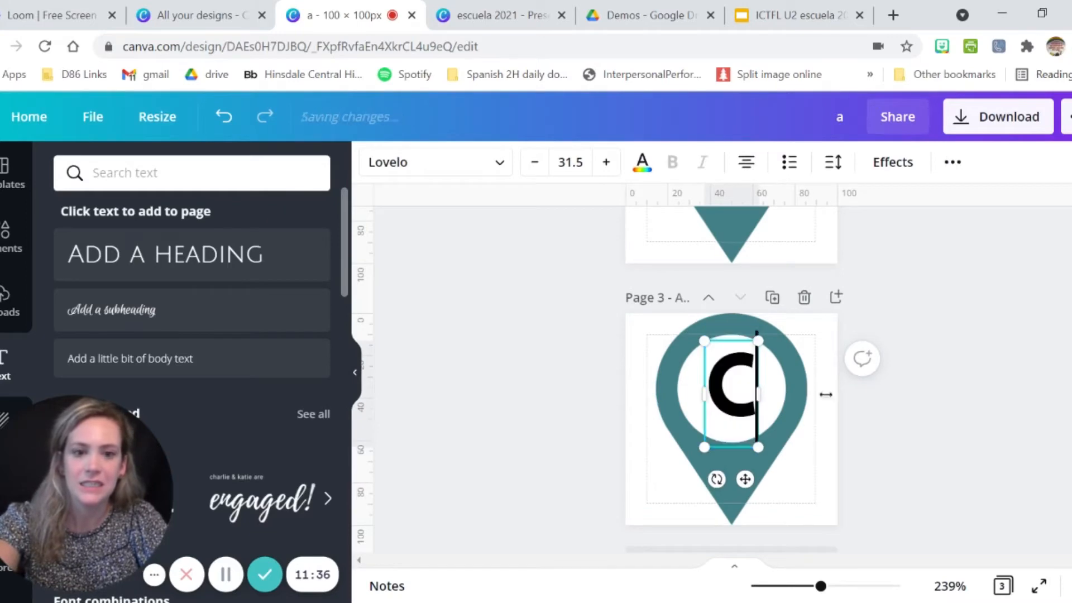
# Nudge the letter C into the centre of the pin's white circle on page 3
pyautogui.click(923, 377)
pyautogui.scroll(1, 923, 376)
pyautogui.moveTo(743, 470)
pyautogui.mouseDown()
pyautogui.moveTo(730, 465)
pyautogui.moveTo(740, 466)
pyautogui.mouseUp()
pyautogui.click(943, 359)
pyautogui.scroll(6, 943, 358)
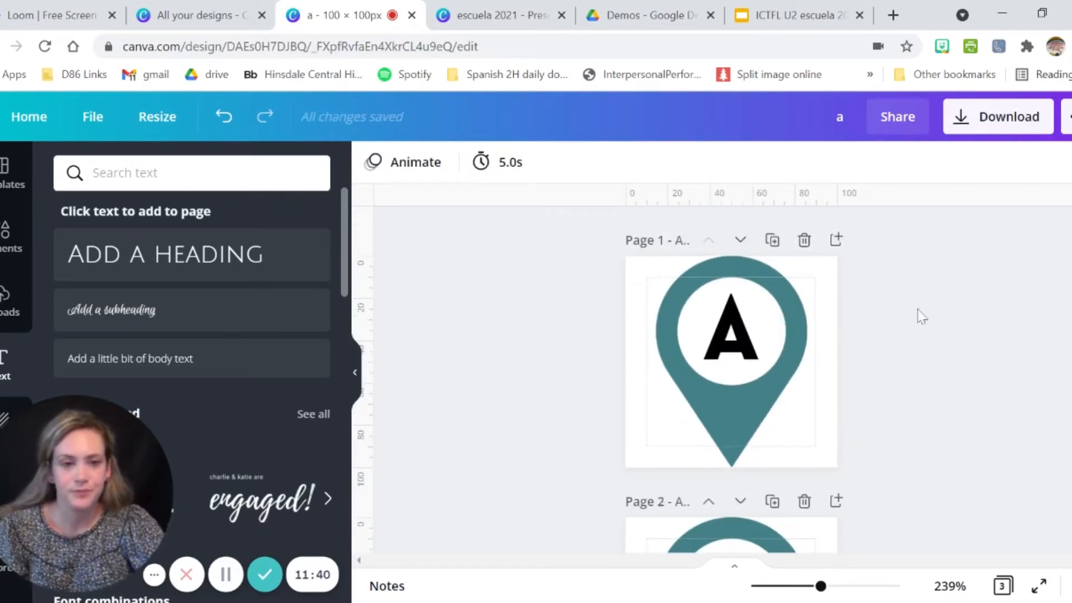
# Download only page 1, the A pin, as a PNG with a transparent background at size 1
pyautogui.click(982, 119)
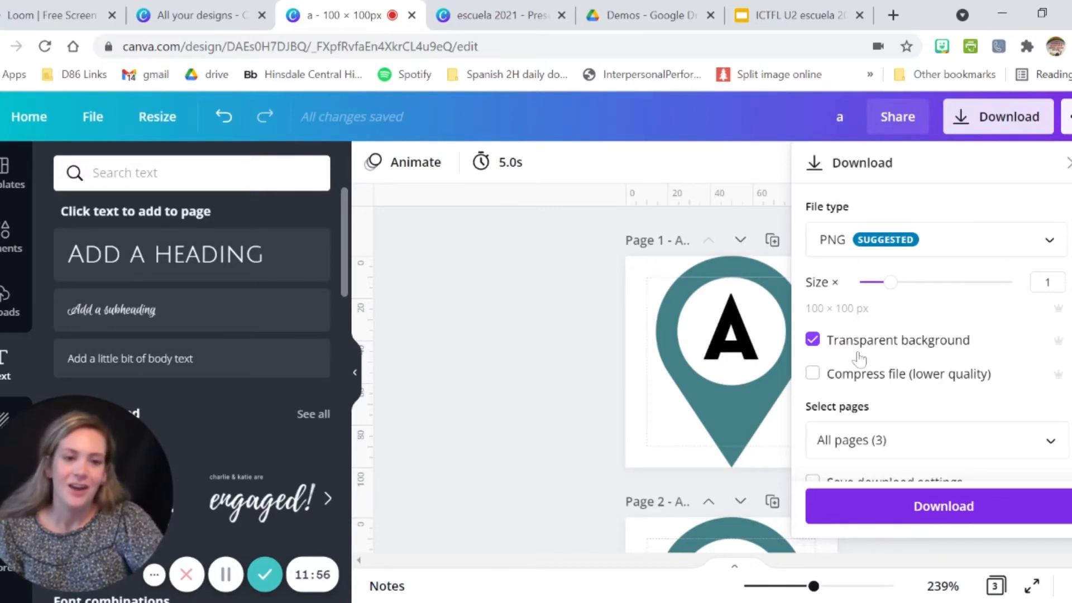
pyautogui.click(938, 440)
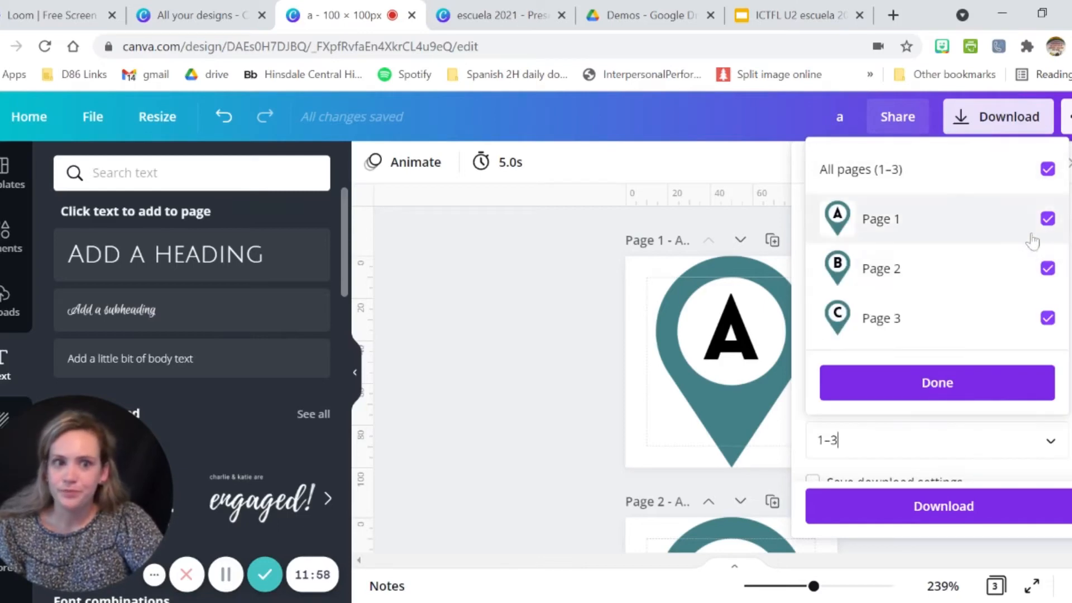
pyautogui.click(1048, 170)
pyautogui.click(1046, 218)
pyautogui.click(955, 384)
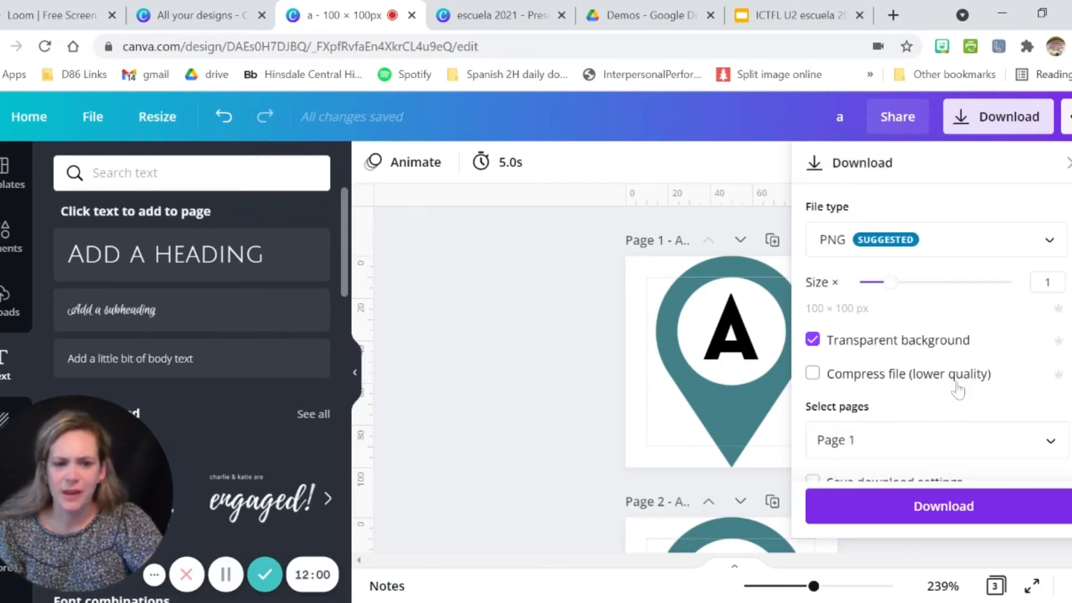
pyautogui.click(930, 508)
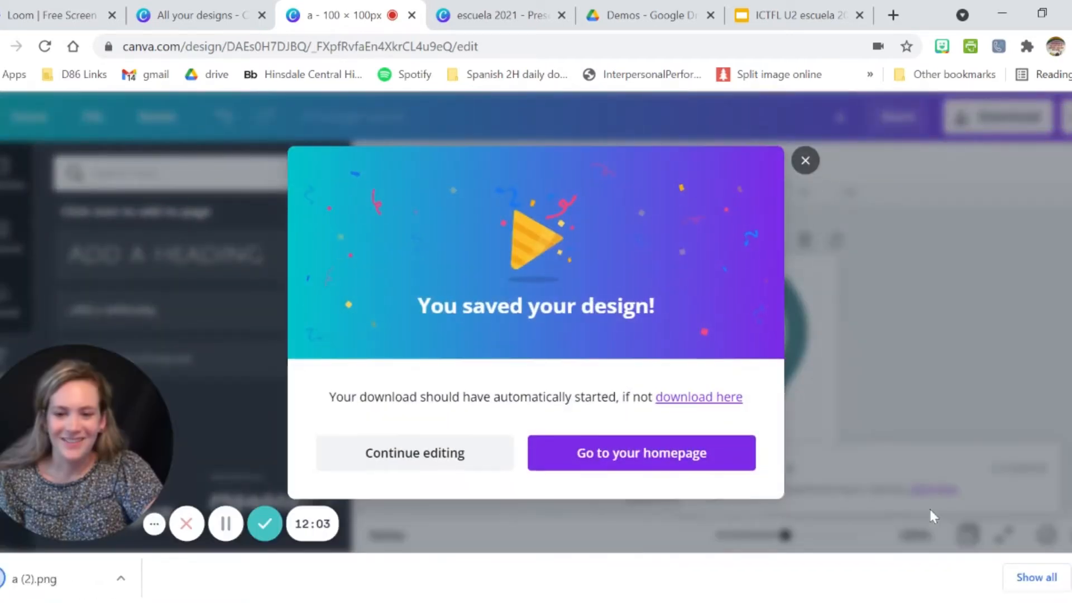
# Switch to the ICTFL U2 escuela 2021 Google Slides deck and place the downloaded a (2).png, shrunk, beside the España slide above the red pins
pyautogui.click(780, 15)
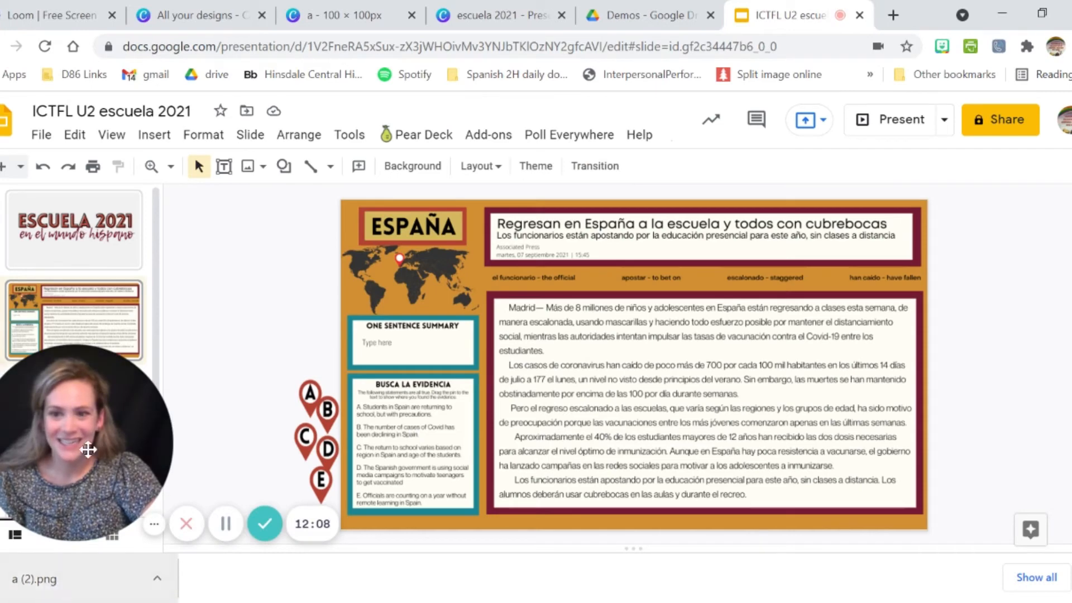
pyautogui.click(67, 579)
pyautogui.moveTo(67, 578); pyautogui.dragTo(243, 477)
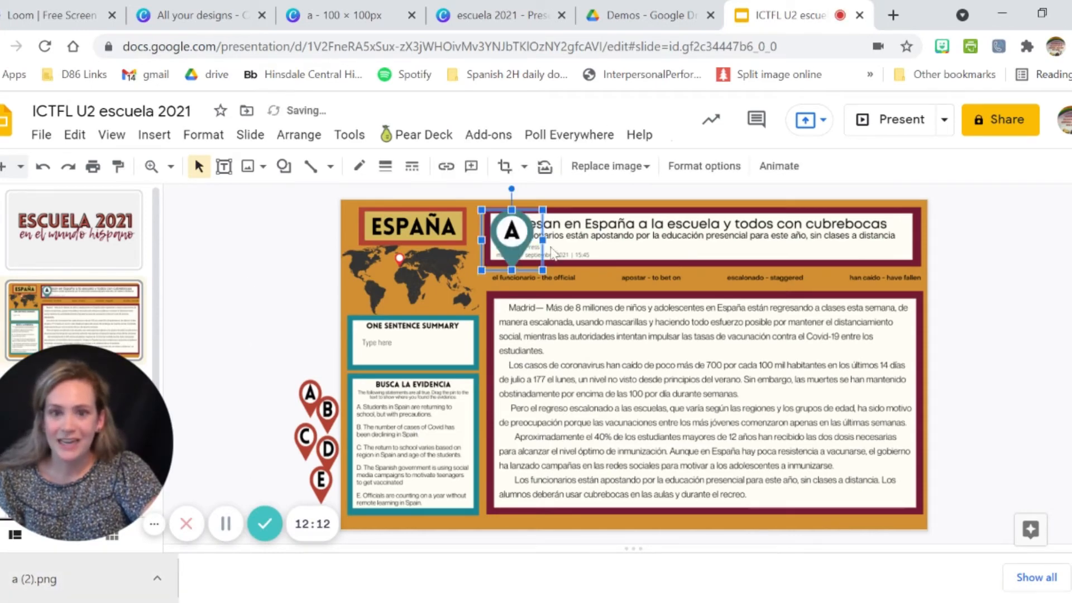
pyautogui.moveTo(512, 249); pyautogui.dragTo(288, 332)
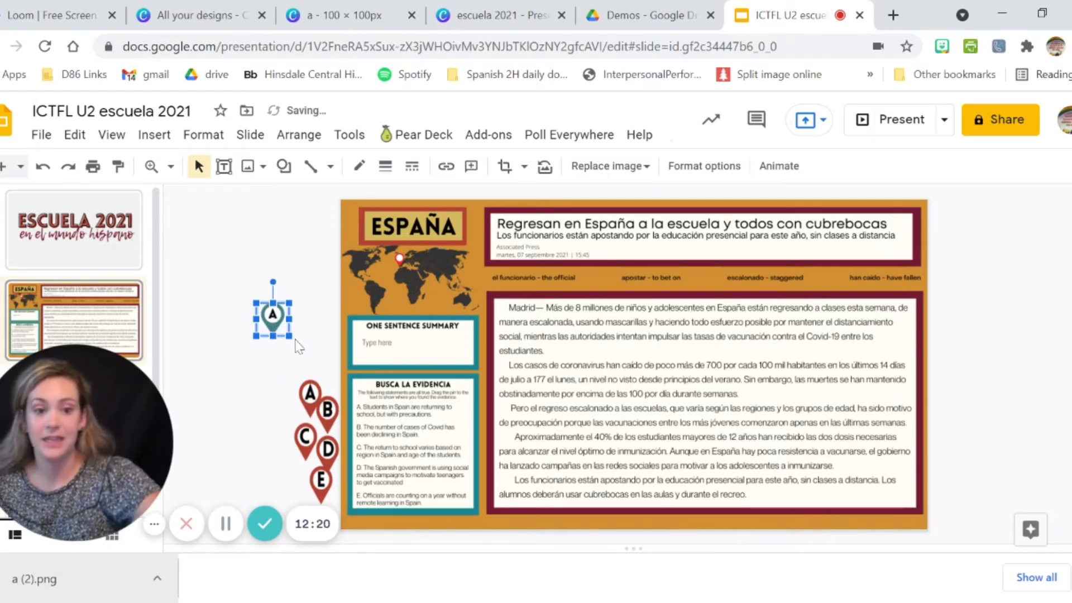
# Delete the teal A pin and nudge the red A pin slightly away from the España slide
pyautogui.press('Delete')
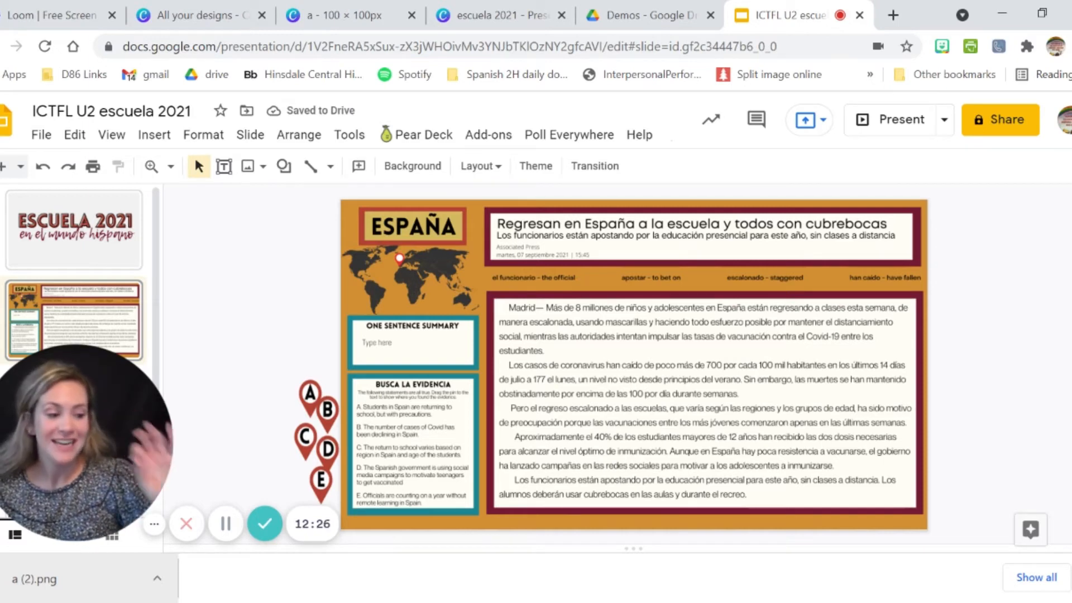
pyautogui.moveTo(319, 403)
pyautogui.mouseDown()
pyautogui.moveTo(304, 395)
pyautogui.moveTo(316, 398)
pyautogui.mouseUp()
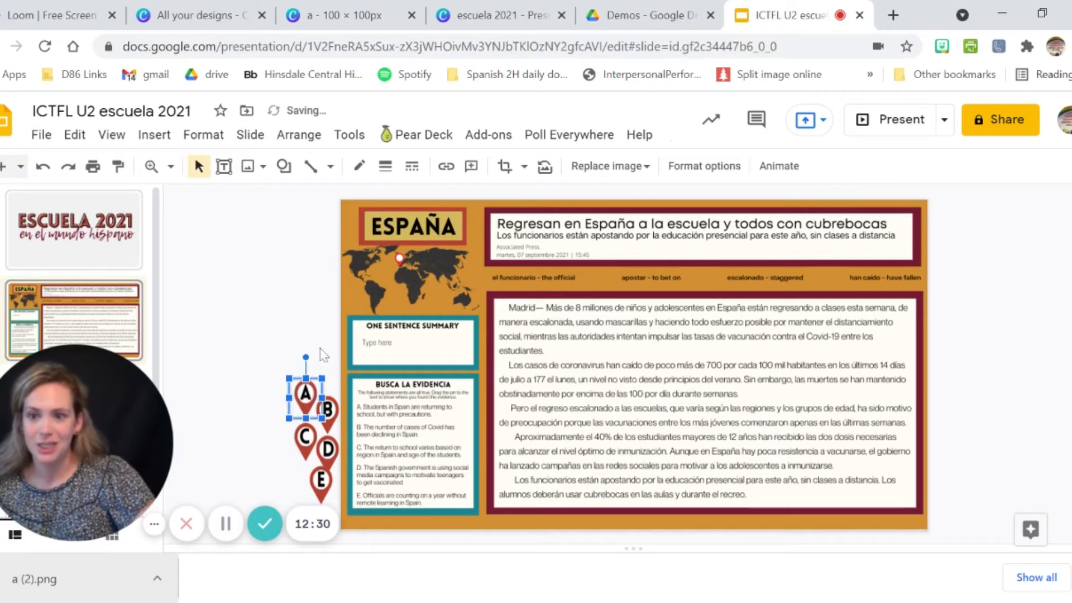
pyautogui.click(329, 322)
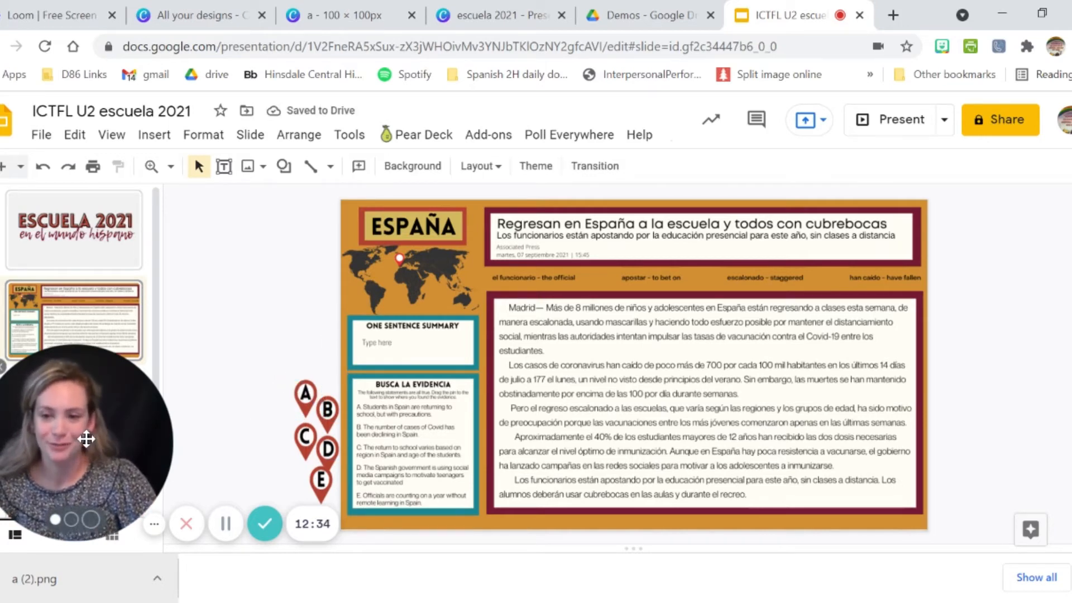
pyautogui.moveTo(86, 438); pyautogui.dragTo(89, 485)
pyautogui.click(1071, 577)
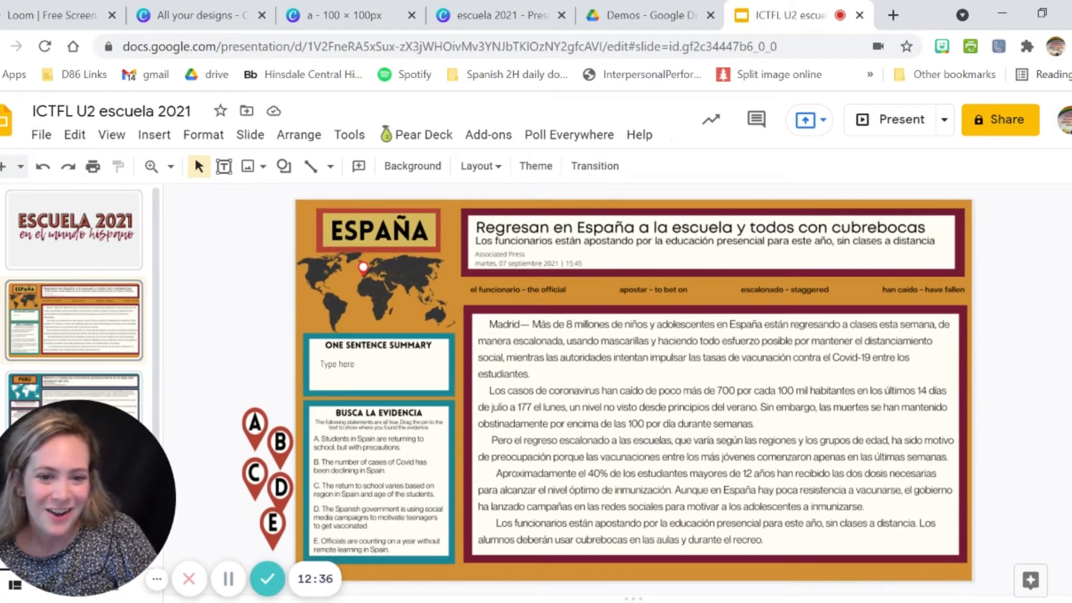
# View the Perú slide with its English word labels, and open the "key word recognition" design from Canva's list of all designs
pyautogui.click(82, 385)
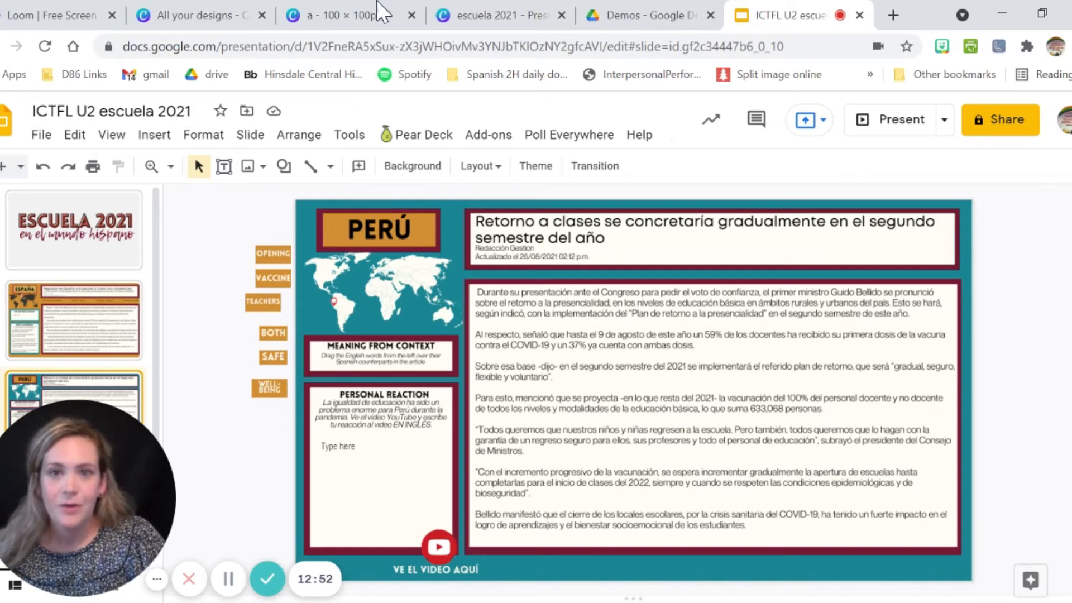
pyautogui.click(329, 15)
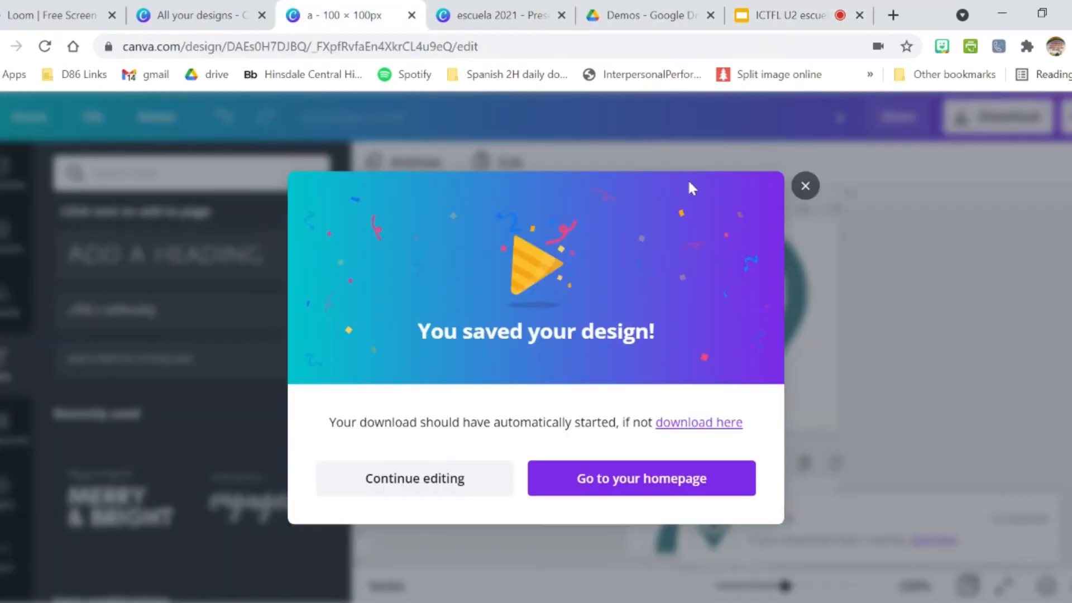
pyautogui.click(806, 186)
pyautogui.click(248, 15)
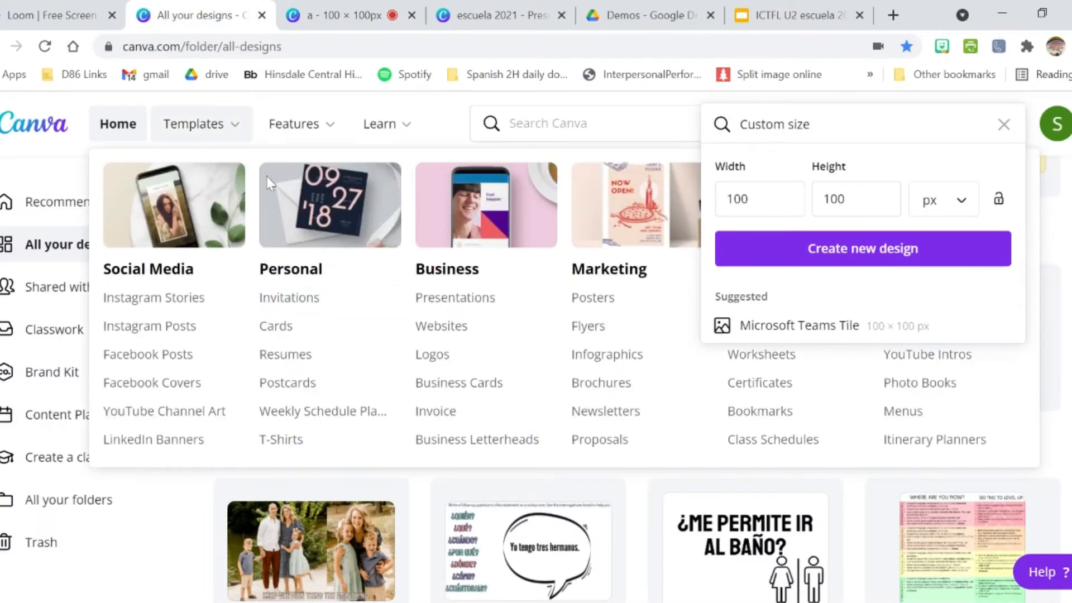
pyautogui.click(342, 347)
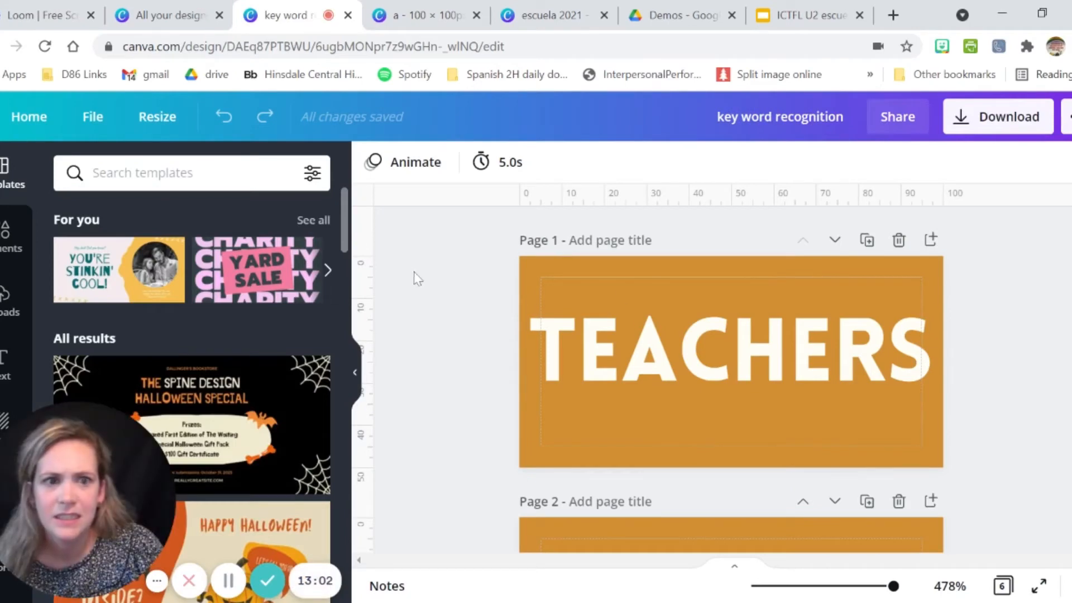
# Examine the word label design's background colour, its pages from TEACHERS to WELL-BEING, and its download options
pyautogui.click(531, 270)
pyautogui.click(440, 268)
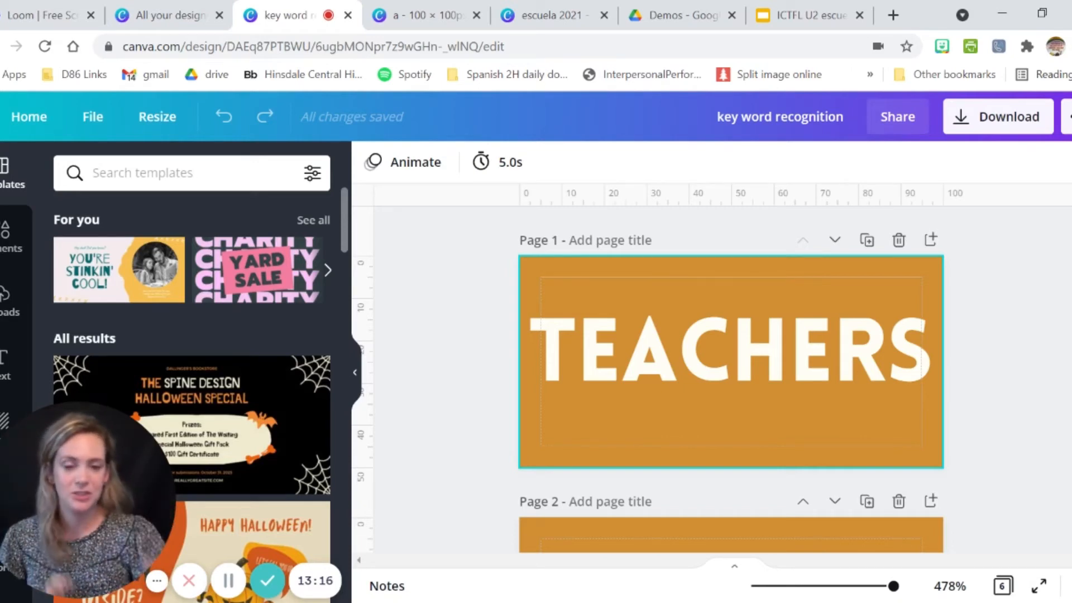
pyautogui.click(597, 282)
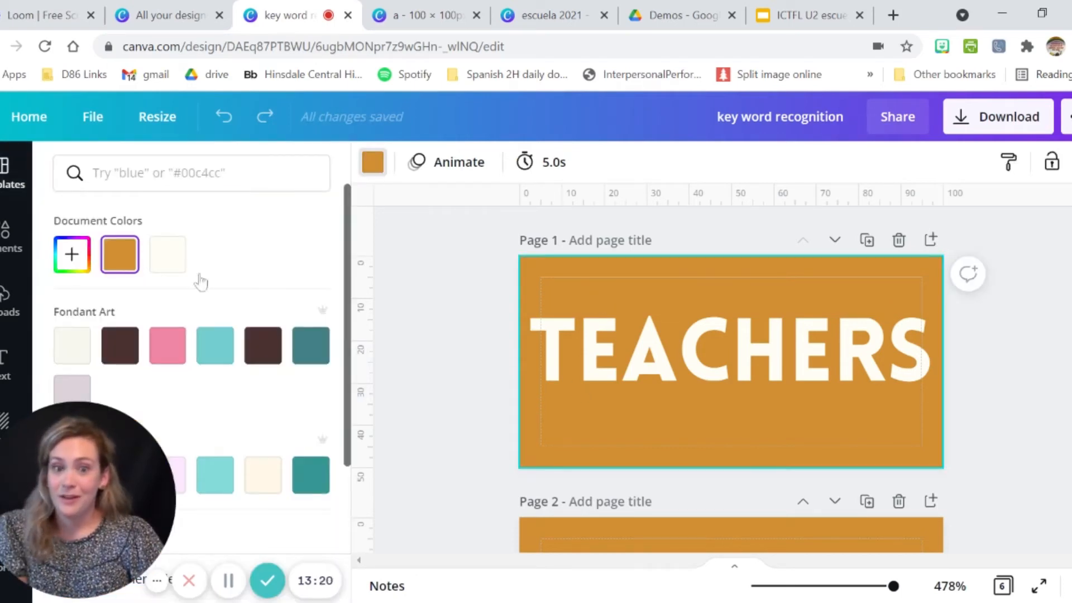
pyautogui.click(428, 282)
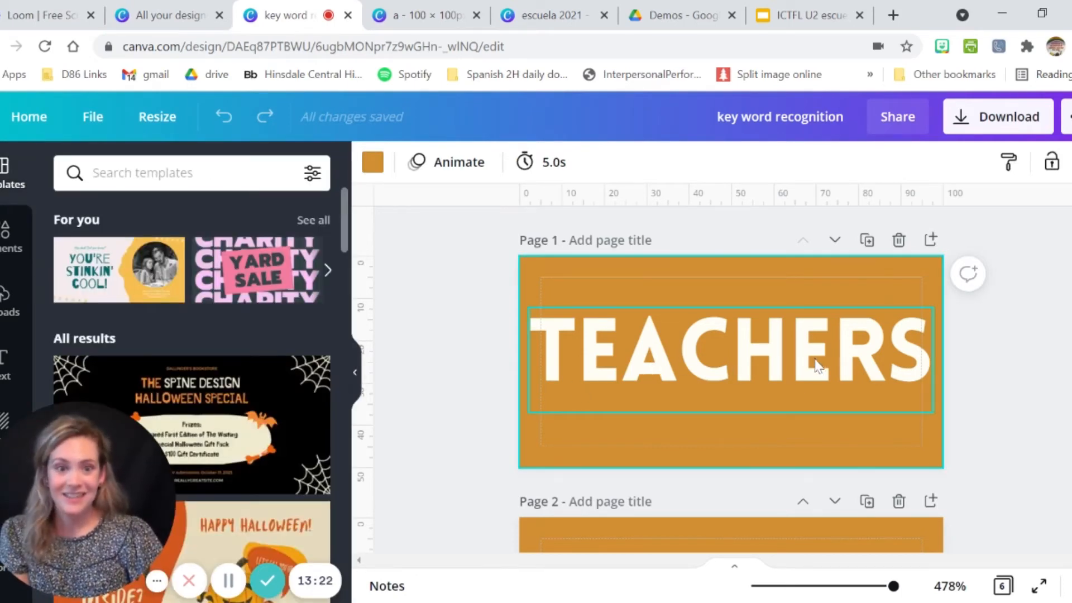
pyautogui.scroll(-15, 793, 374)
pyautogui.scroll(-5, 792, 382)
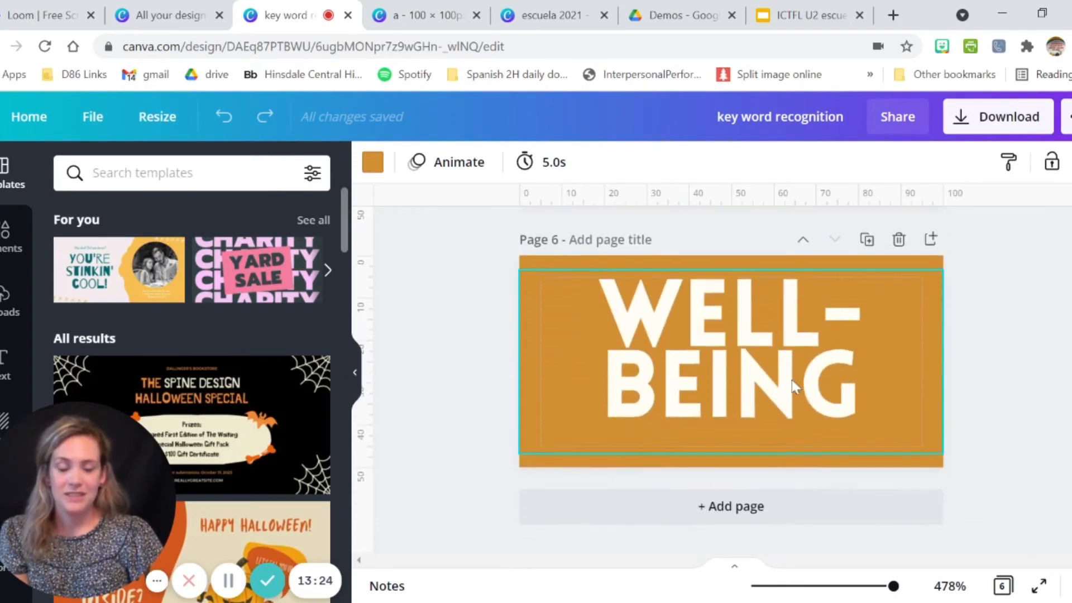
pyautogui.scroll(18, 793, 383)
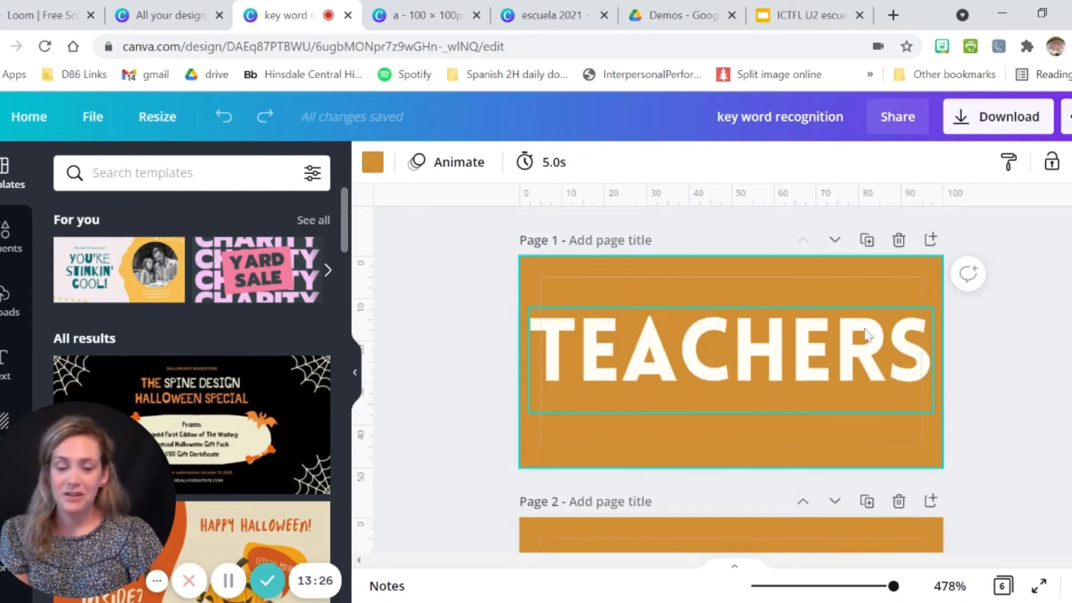
pyautogui.click(983, 126)
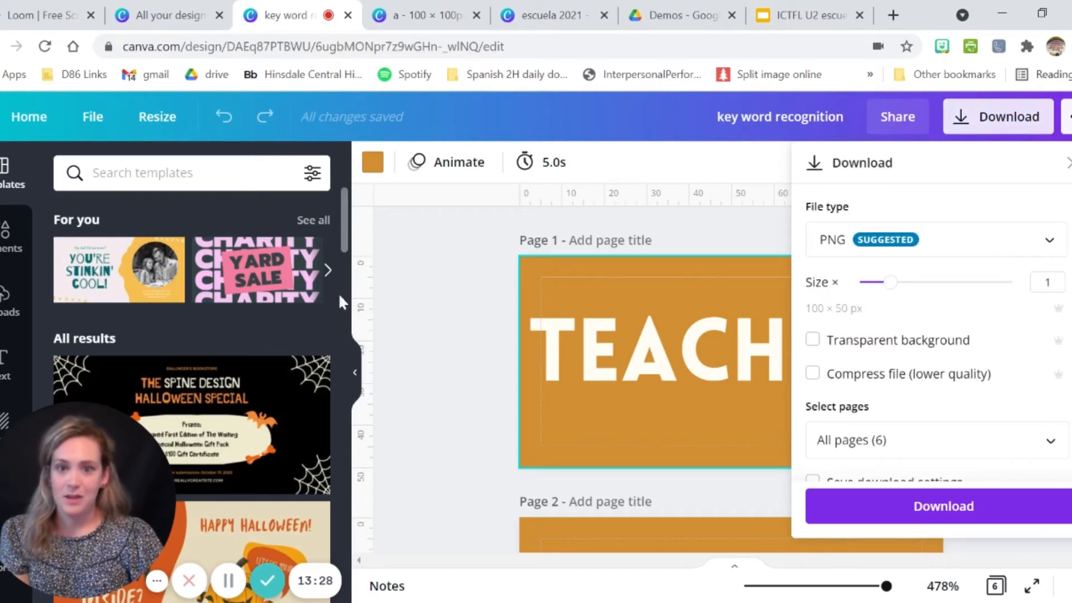
pyautogui.click(425, 320)
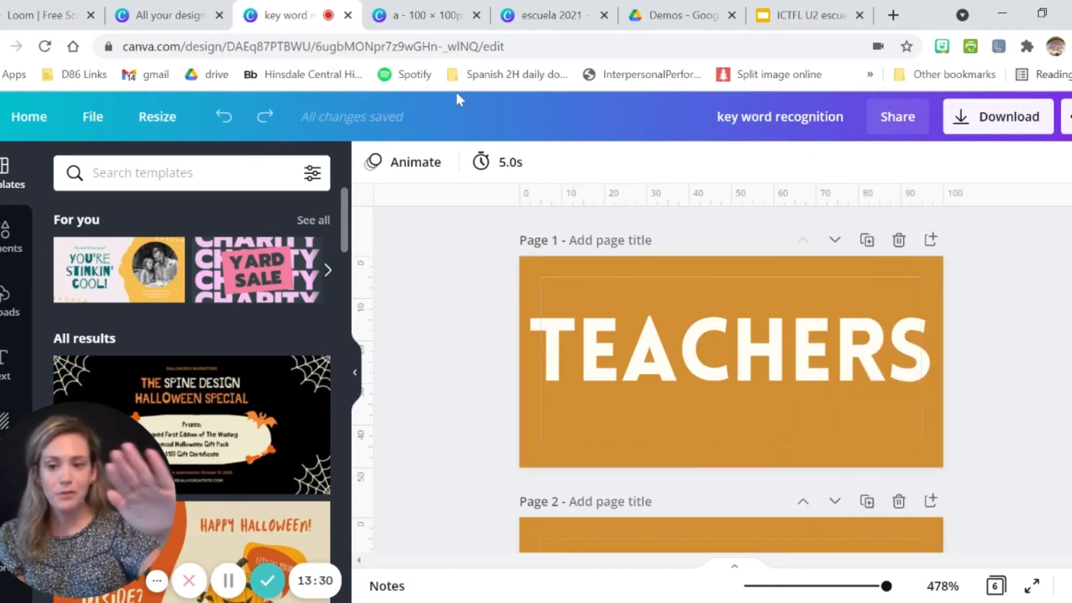
# Return to the Perú slide in Google Slides and collapse the header to enlarge the editing area
pyautogui.click(787, 17)
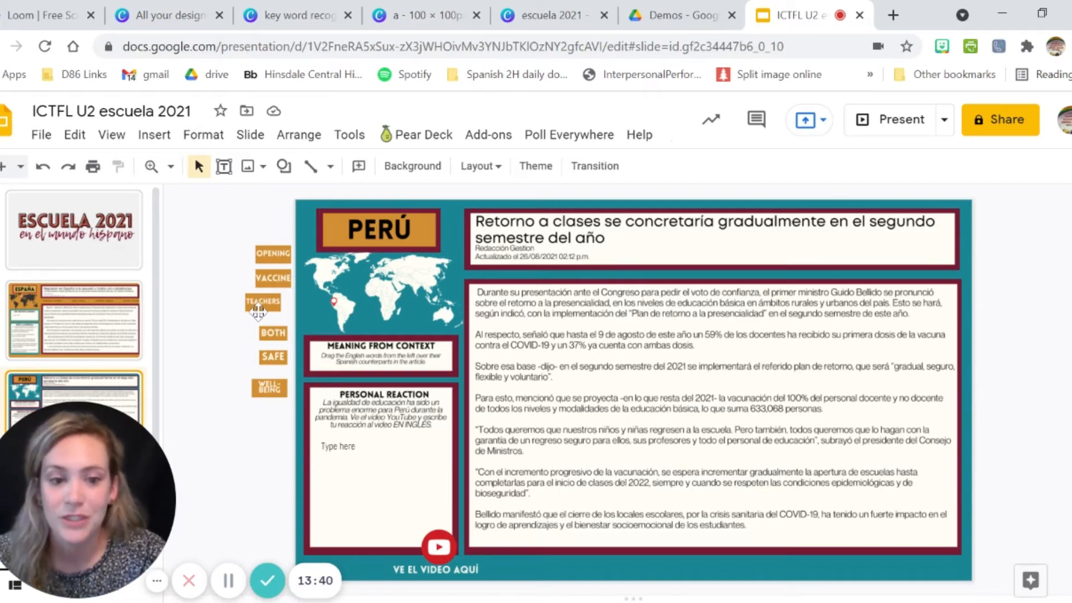
pyautogui.hotkey('ctrl', 'shift', 'f')
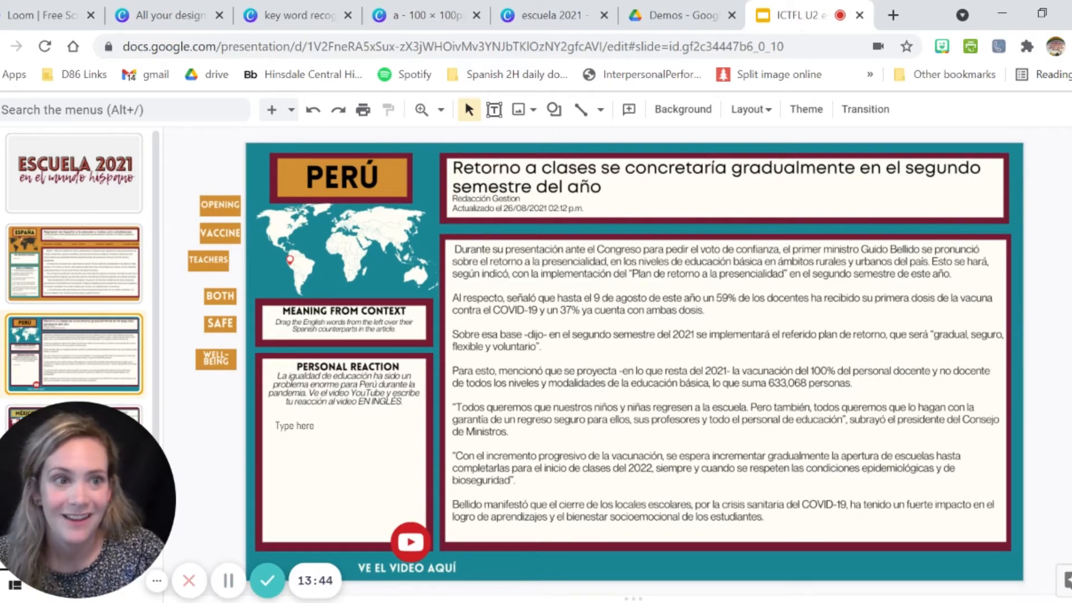
pyautogui.hotkey('ctrl', 'shift', 'f')
pyautogui.hotkey('ctrl', 'shift', 'f')
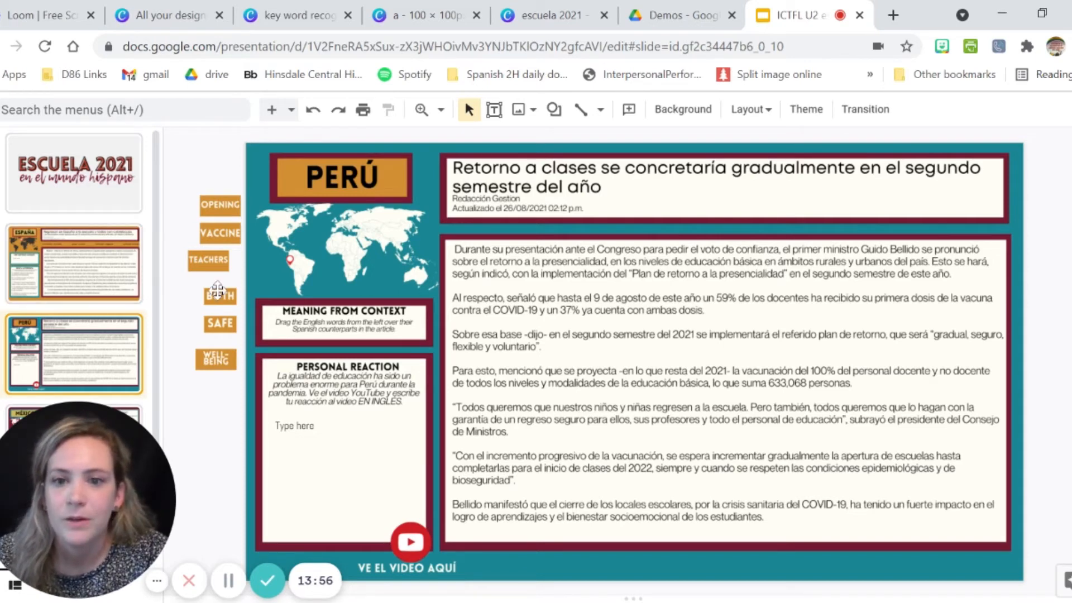
# Move the VACCINE label onto the word "vacuna" in the Perú article's second paragraph
pyautogui.click(223, 235)
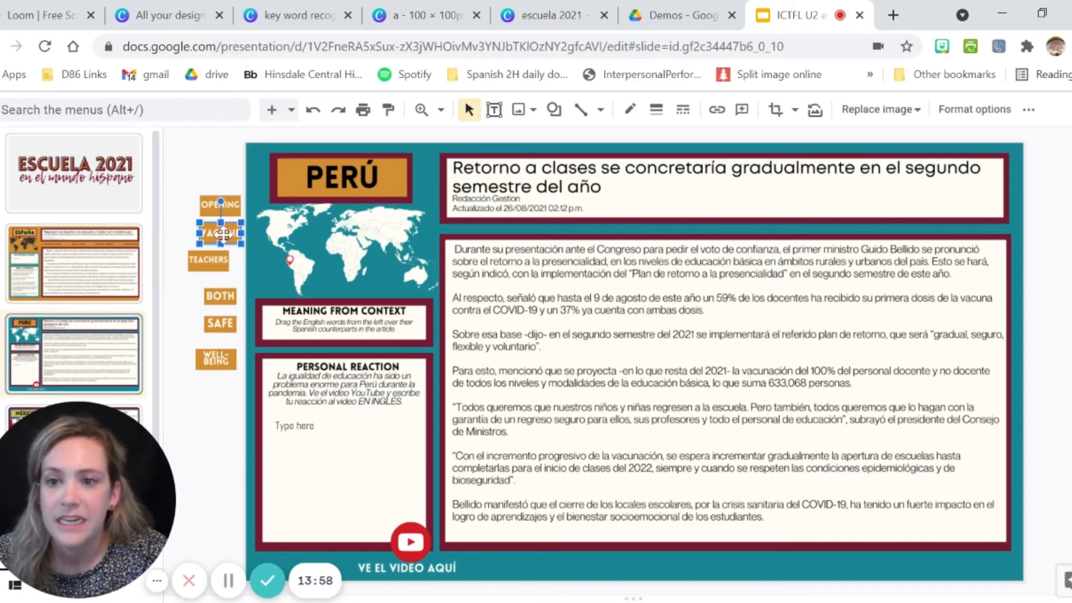
pyautogui.moveTo(223, 235); pyautogui.dragTo(979, 296)
pyautogui.press('Escape')
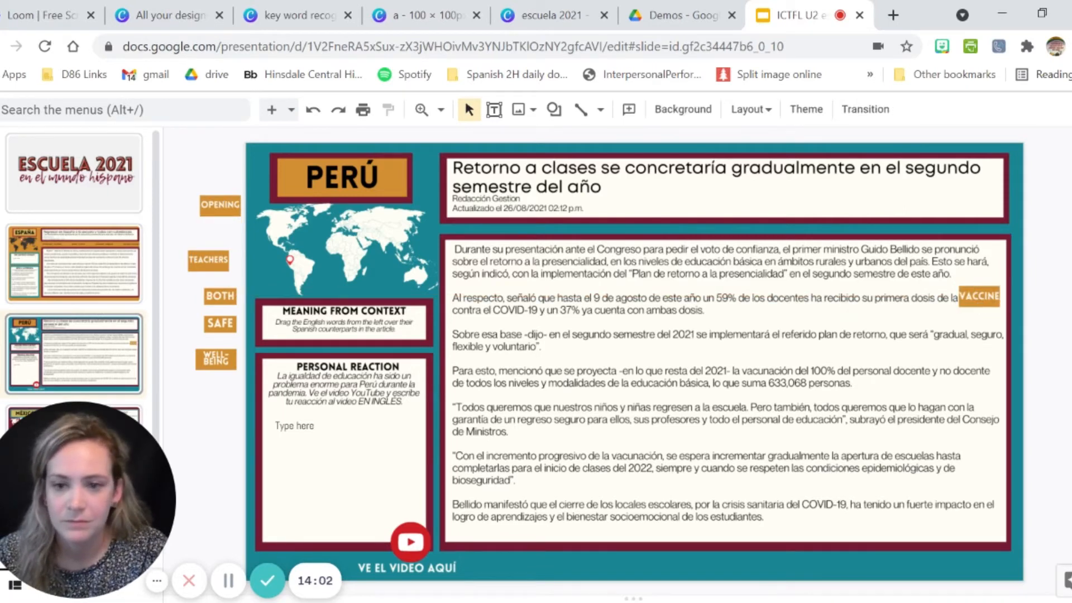